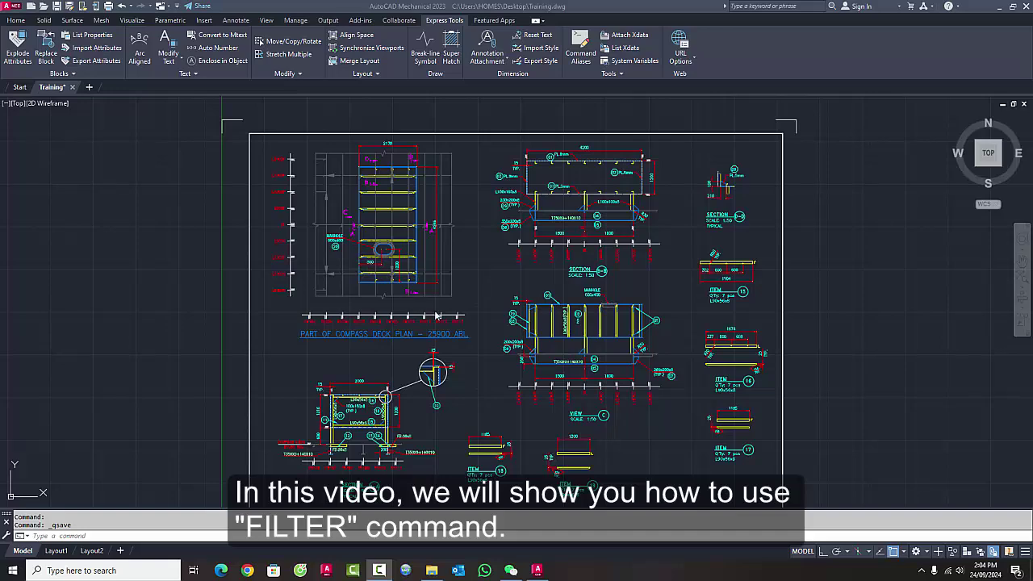
- Run FILTER through its FI alias to show the Object Selection Filters dialog
{"action": "scroll", "coordinate": [487, 376], "scroll_direction": "up", "scroll_amount": 1}
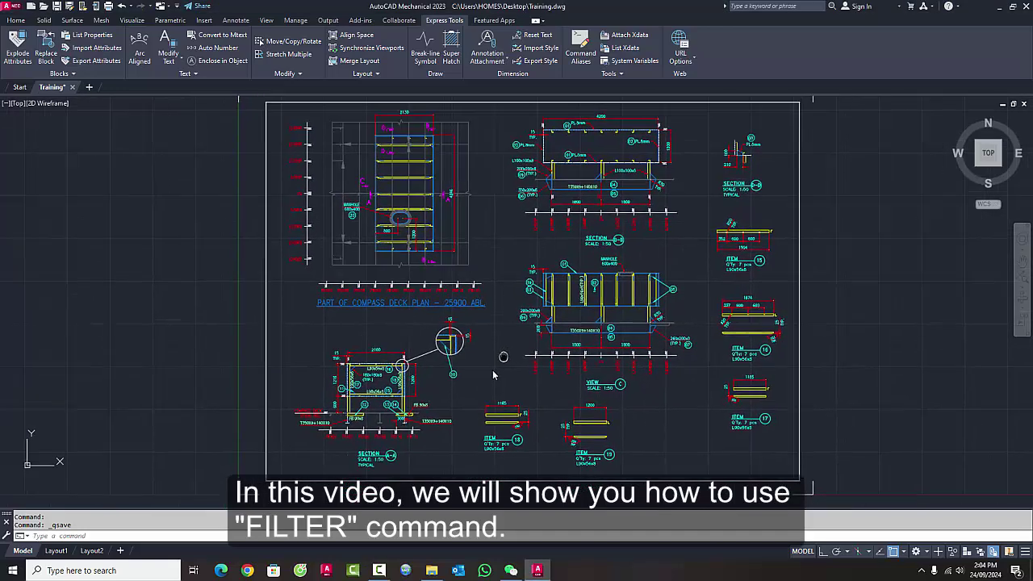
{"action": "scroll", "coordinate": [500, 357], "scroll_direction": "down", "scroll_amount": 1}
{"action": "type", "text": "FI"}
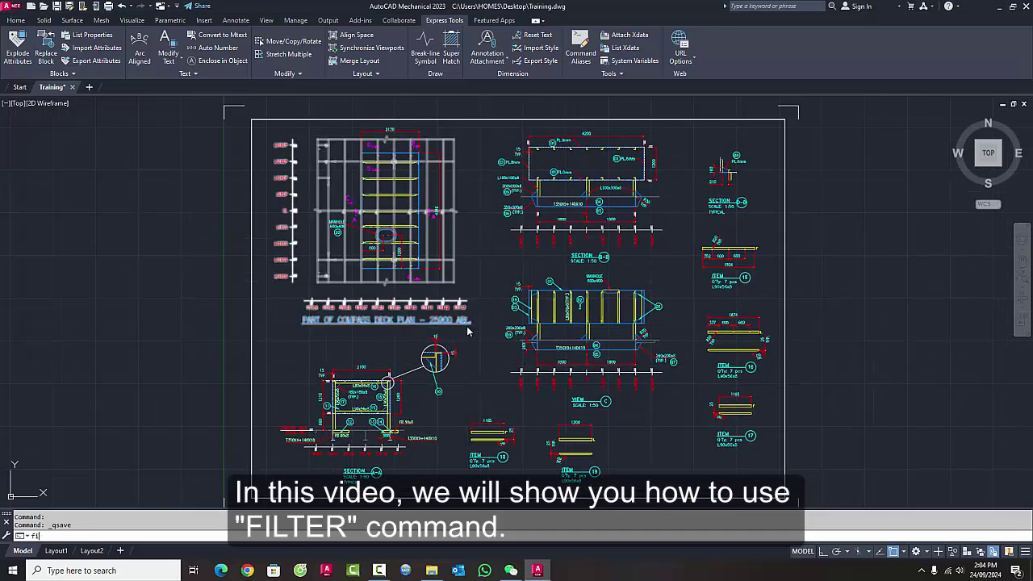
{"action": "key", "text": "Return"}
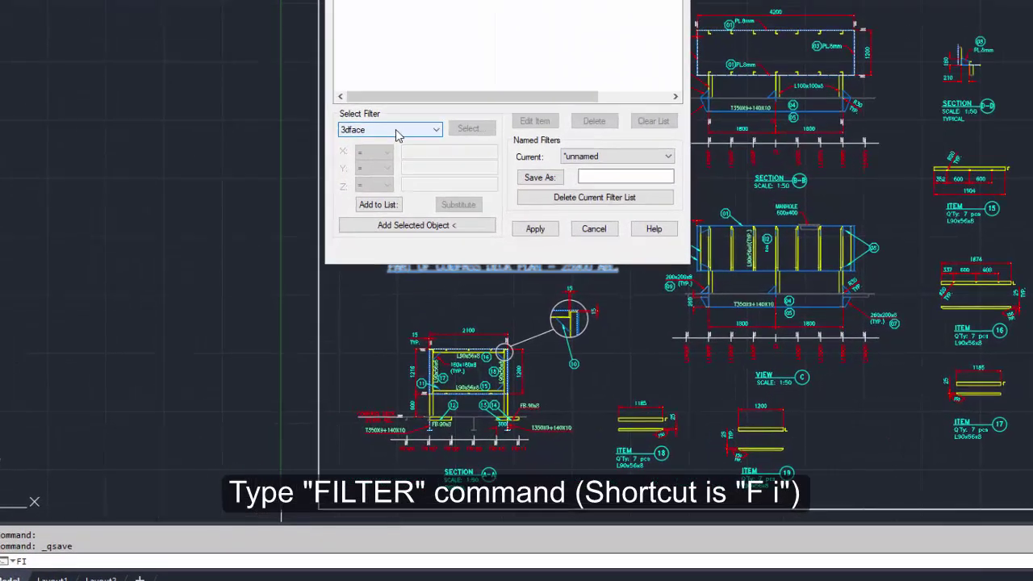
- Browse the Select Filter type list from 3dface down to the Begin/End XOR operators
{"action": "left_click", "coordinate": [309, 223]}
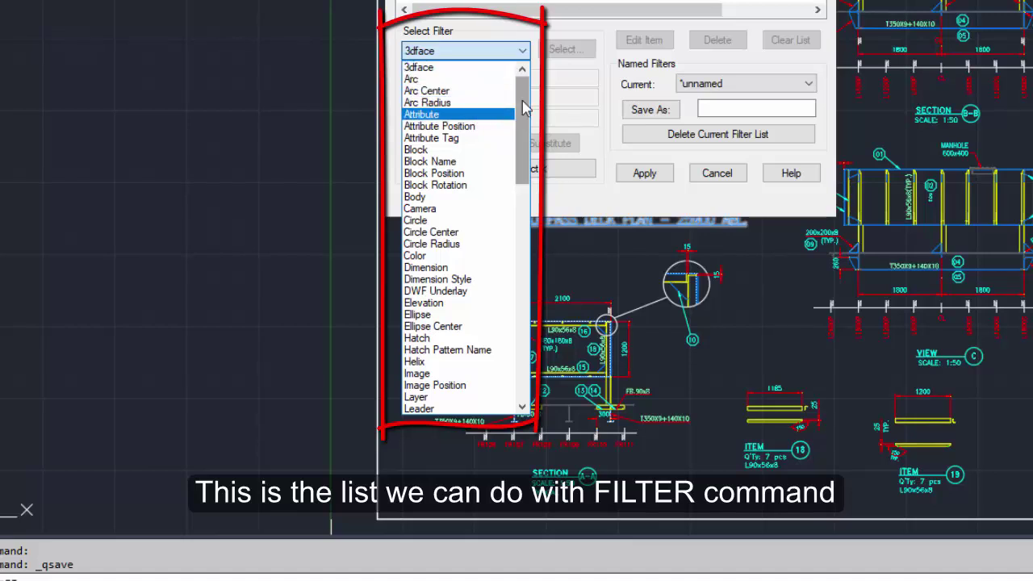
{"action": "left_click_drag", "start_coordinate": [523, 109], "coordinate": [526, 141]}
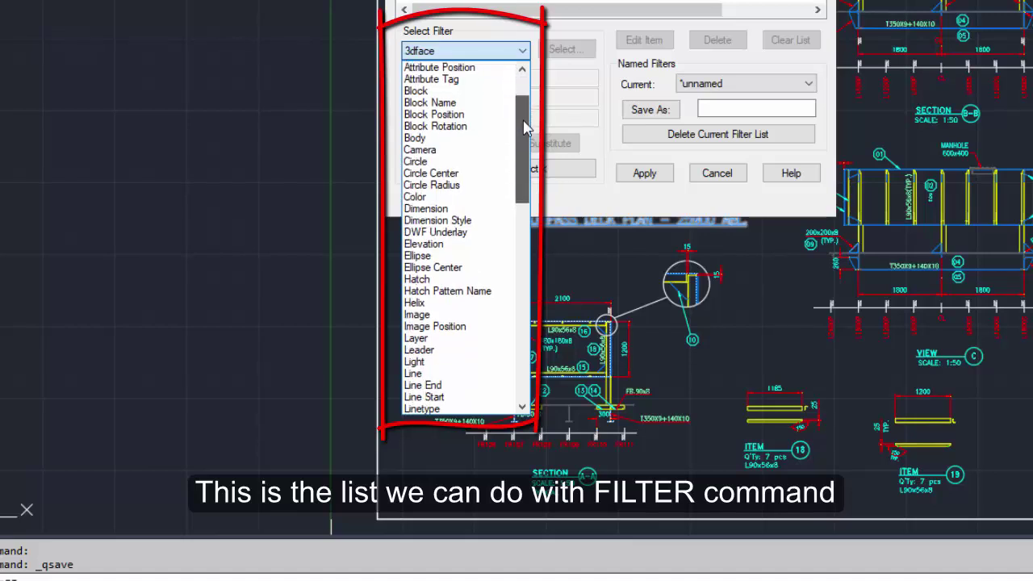
{"action": "key", "text": "c"}
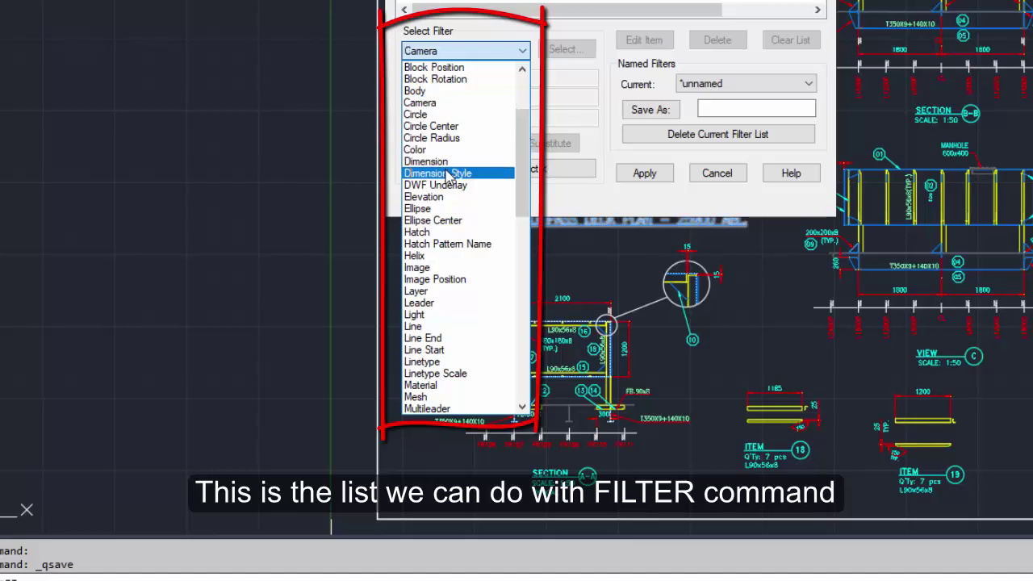
{"action": "scroll", "coordinate": [454, 186], "scroll_direction": "down", "scroll_amount": 1}
{"action": "scroll", "coordinate": [455, 189], "scroll_direction": "down", "scroll_amount": 2}
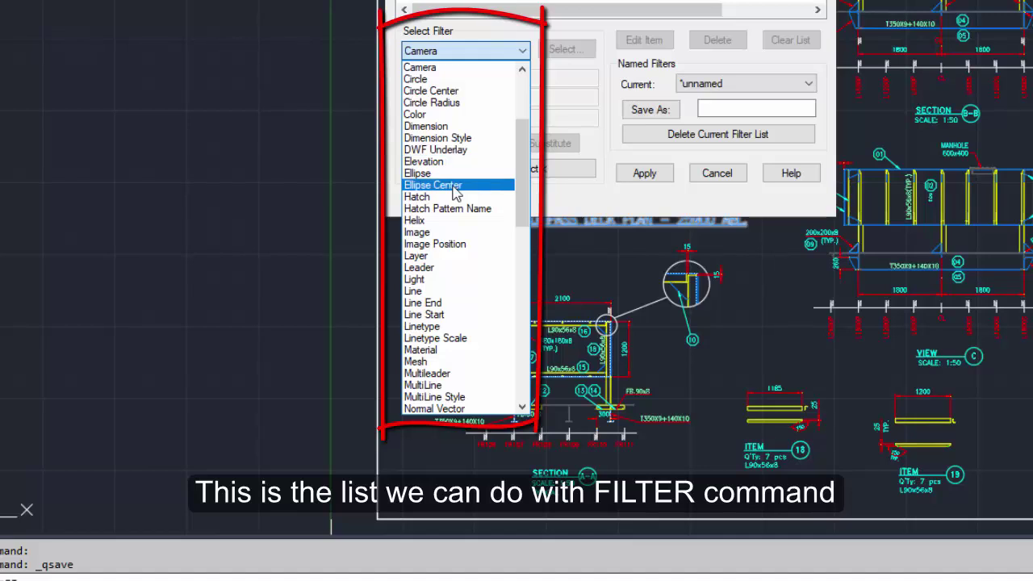
{"action": "scroll", "coordinate": [454, 192], "scroll_direction": "down", "scroll_amount": 1}
{"action": "scroll", "coordinate": [455, 192], "scroll_direction": "down", "scroll_amount": 1}
{"action": "scroll", "coordinate": [454, 192], "scroll_direction": "down", "scroll_amount": 1}
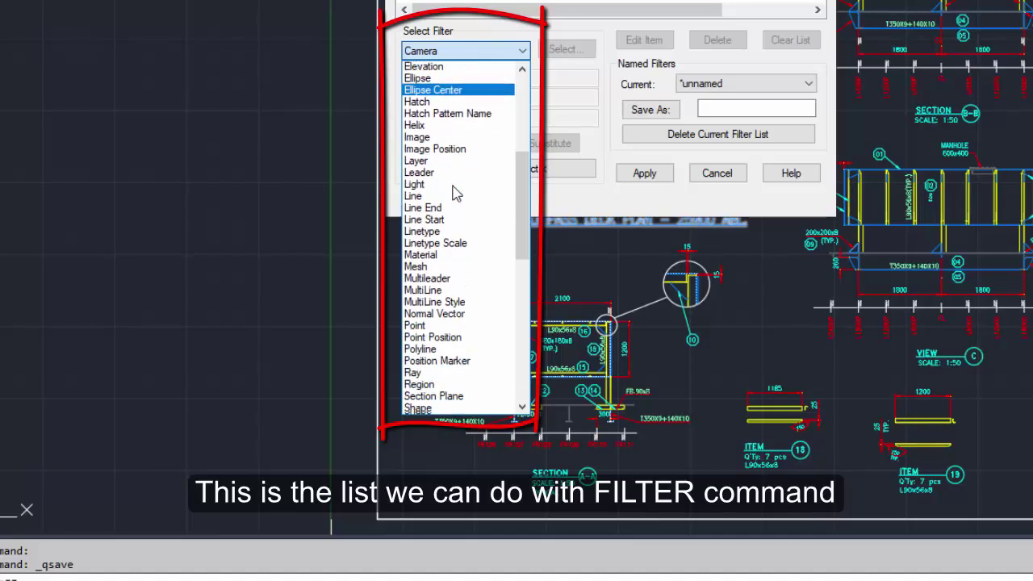
{"action": "scroll", "coordinate": [454, 192], "scroll_direction": "down", "scroll_amount": 1}
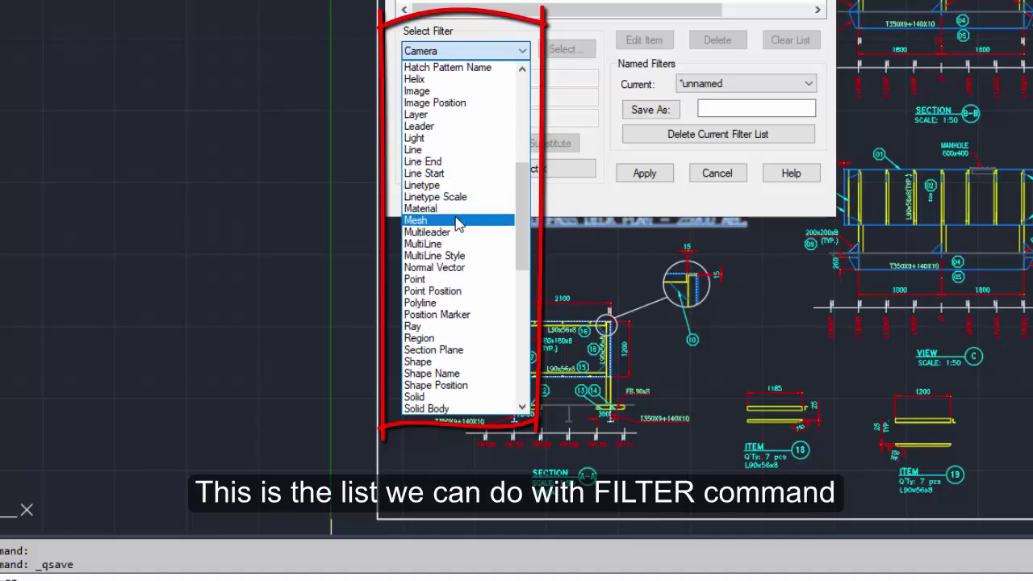
{"action": "scroll", "coordinate": [457, 223], "scroll_direction": "down", "scroll_amount": 1}
{"action": "scroll", "coordinate": [457, 224], "scroll_direction": "down", "scroll_amount": 1}
{"action": "scroll", "coordinate": [459, 225], "scroll_direction": "down", "scroll_amount": 2}
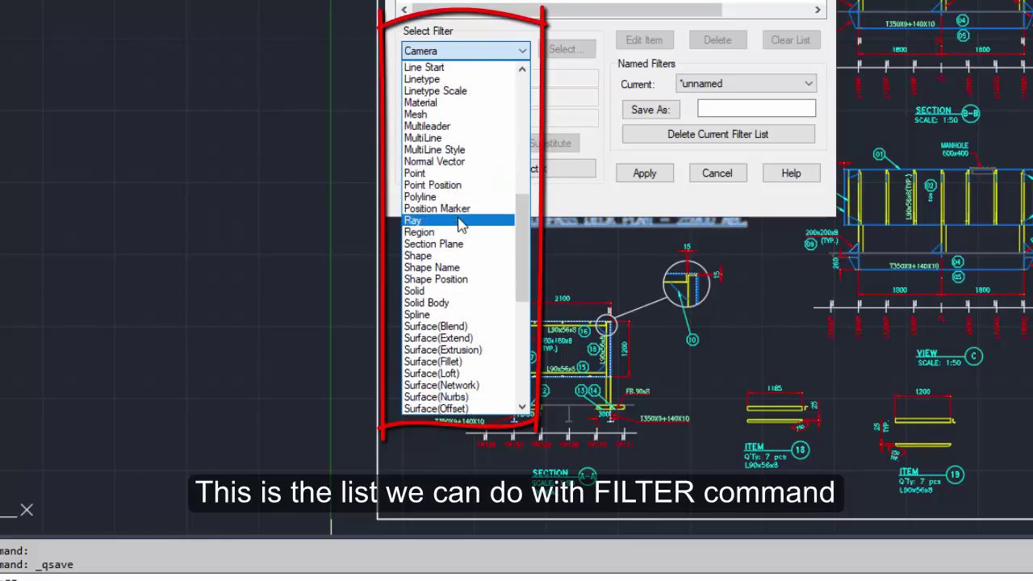
{"action": "scroll", "coordinate": [460, 224], "scroll_direction": "down", "scroll_amount": 1}
{"action": "scroll", "coordinate": [460, 224], "scroll_direction": "down", "scroll_amount": 1}
{"action": "scroll", "coordinate": [461, 226], "scroll_direction": "down", "scroll_amount": 1}
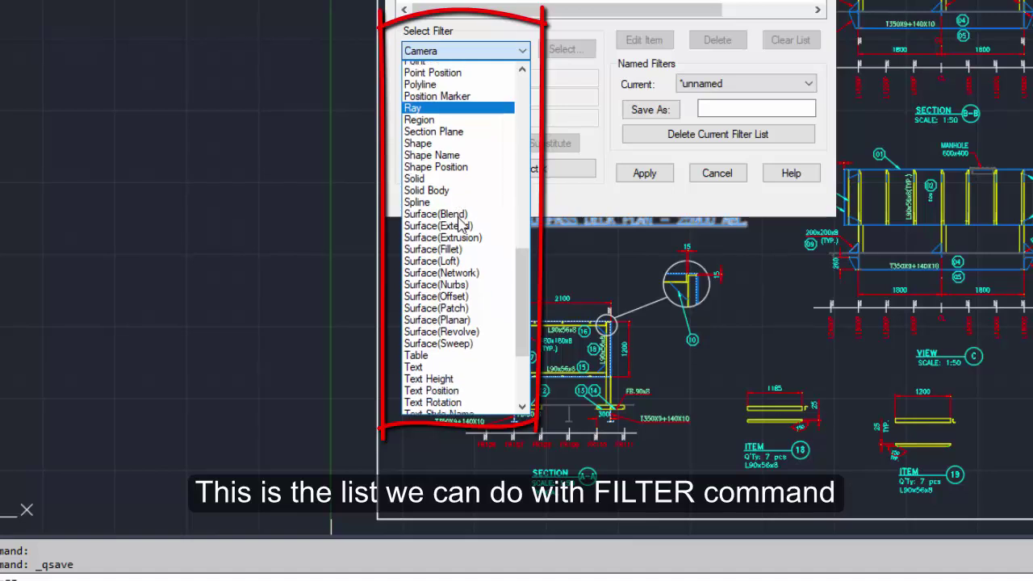
{"action": "scroll", "coordinate": [461, 226], "scroll_direction": "down", "scroll_amount": 2}
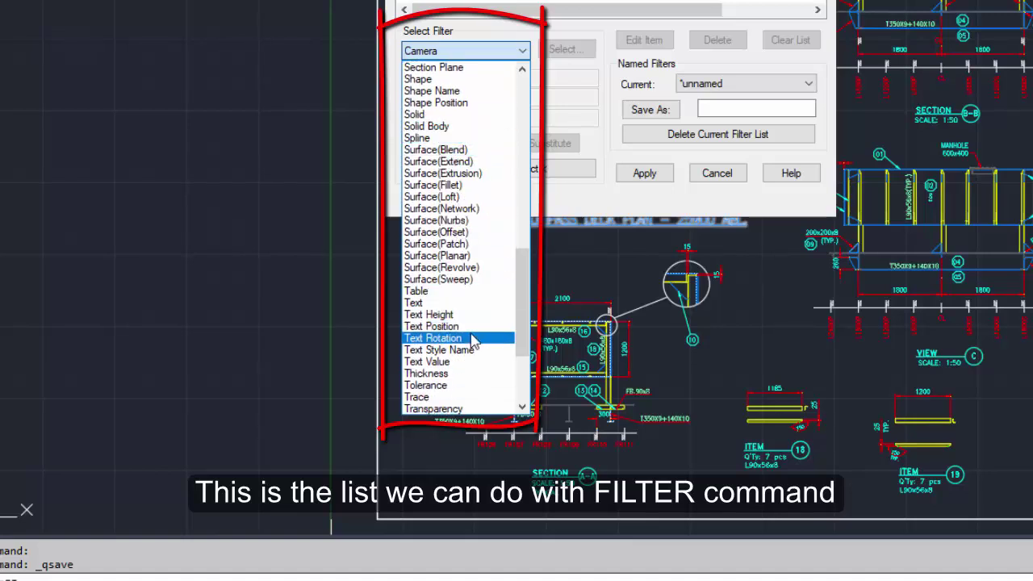
{"action": "scroll", "coordinate": [485, 336], "scroll_direction": "down", "scroll_amount": 1}
{"action": "scroll", "coordinate": [485, 337], "scroll_direction": "down", "scroll_amount": 2}
{"action": "scroll", "coordinate": [485, 336], "scroll_direction": "down", "scroll_amount": 1}
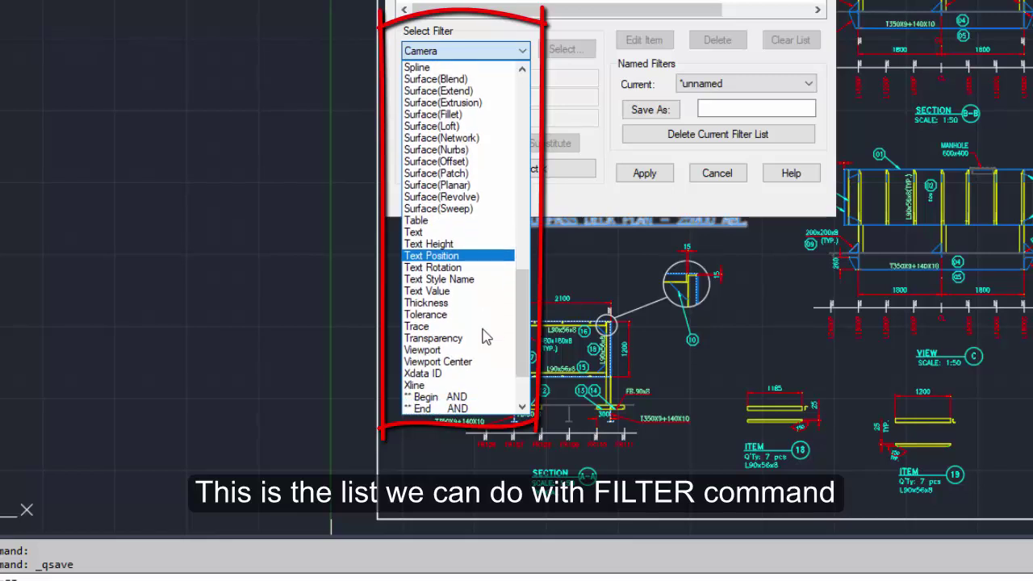
{"action": "scroll", "coordinate": [485, 337], "scroll_direction": "down", "scroll_amount": 1}
{"action": "scroll", "coordinate": [485, 337], "scroll_direction": "down", "scroll_amount": 1}
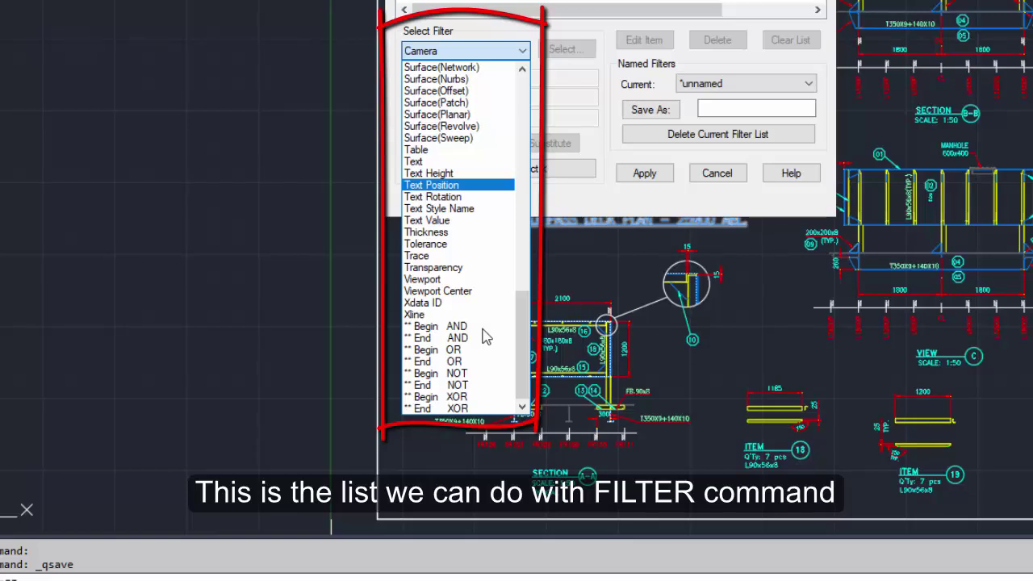
- Return the object-type list to its top entries
{"action": "scroll", "coordinate": [485, 337], "scroll_direction": "up", "scroll_amount": 1}
{"action": "scroll", "coordinate": [500, 327], "scroll_direction": "up", "scroll_amount": 3}
{"action": "left_click_drag", "start_coordinate": [521, 323], "coordinate": [539, 87]}
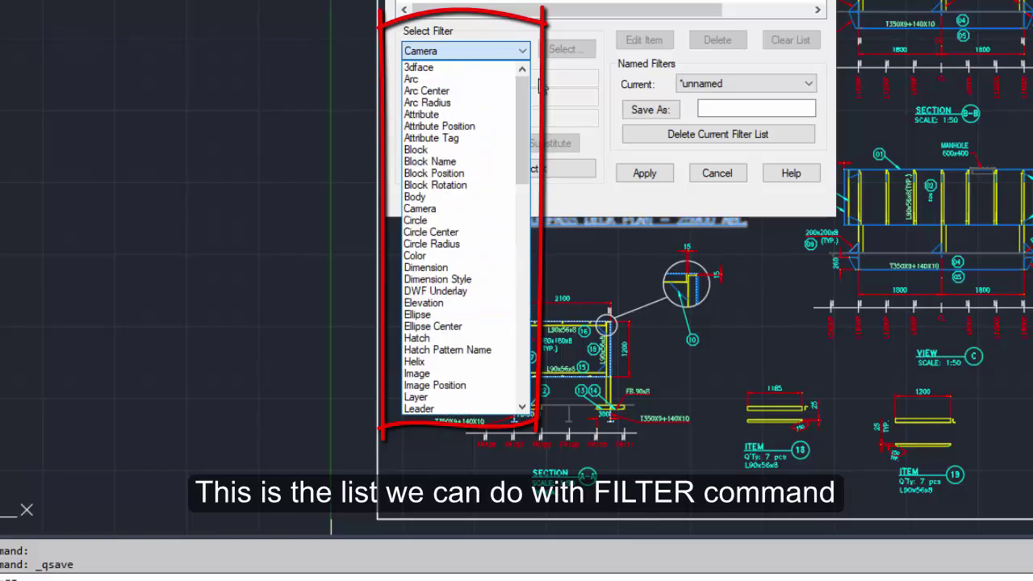
- Add an Object = Arc condition to the filter list and apply it
{"action": "left_click", "coordinate": [442, 81]}
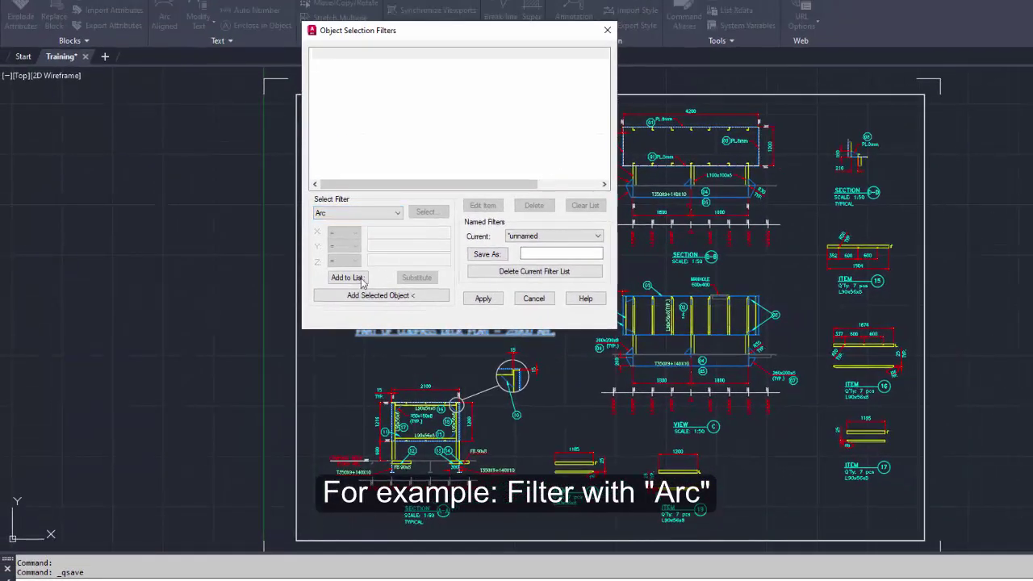
{"action": "left_click", "coordinate": [346, 278]}
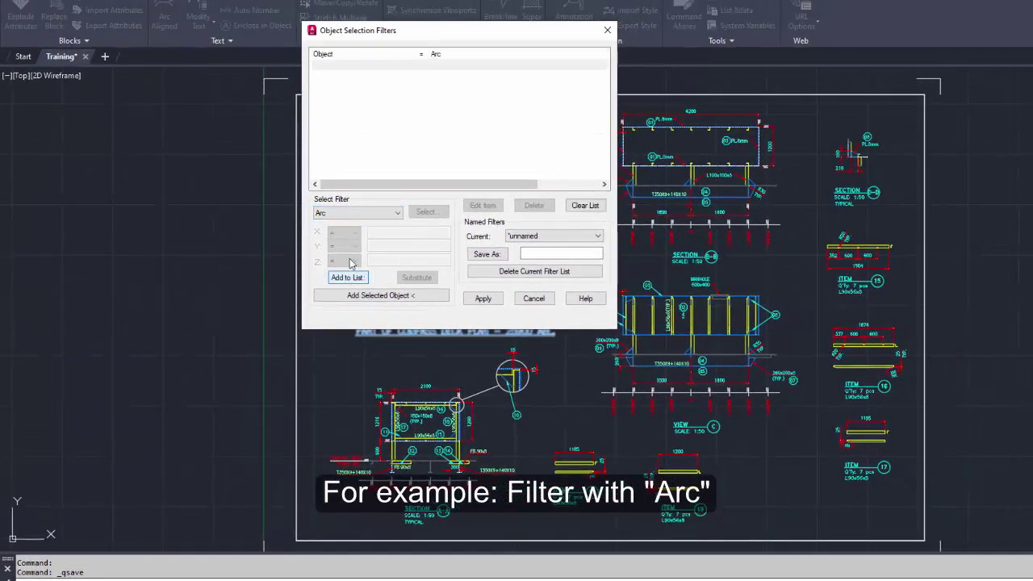
{"action": "left_click", "coordinate": [437, 54]}
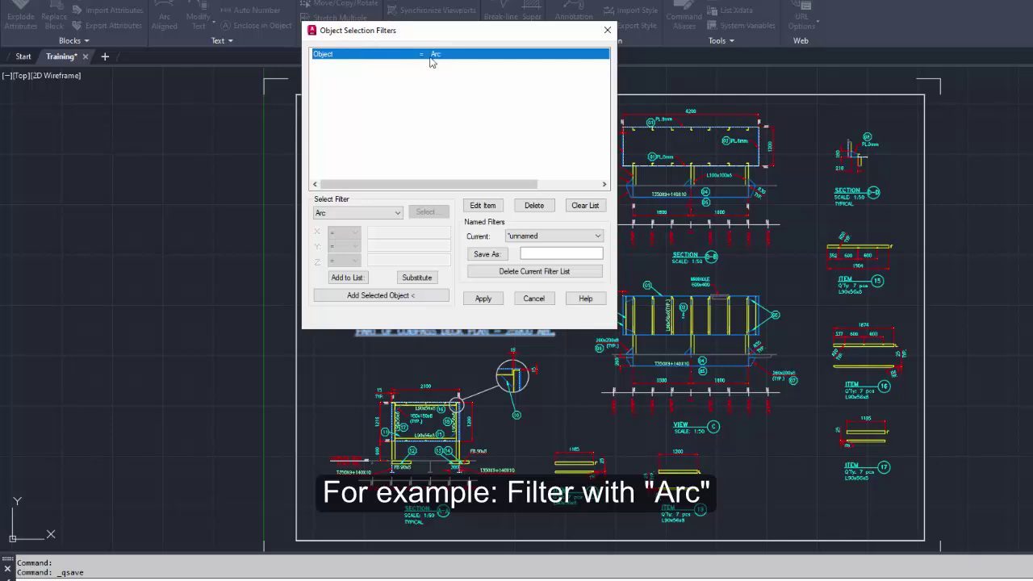
{"action": "left_click", "coordinate": [484, 299]}
{"action": "scroll", "coordinate": [404, 263], "scroll_direction": "down", "scroll_amount": 4}
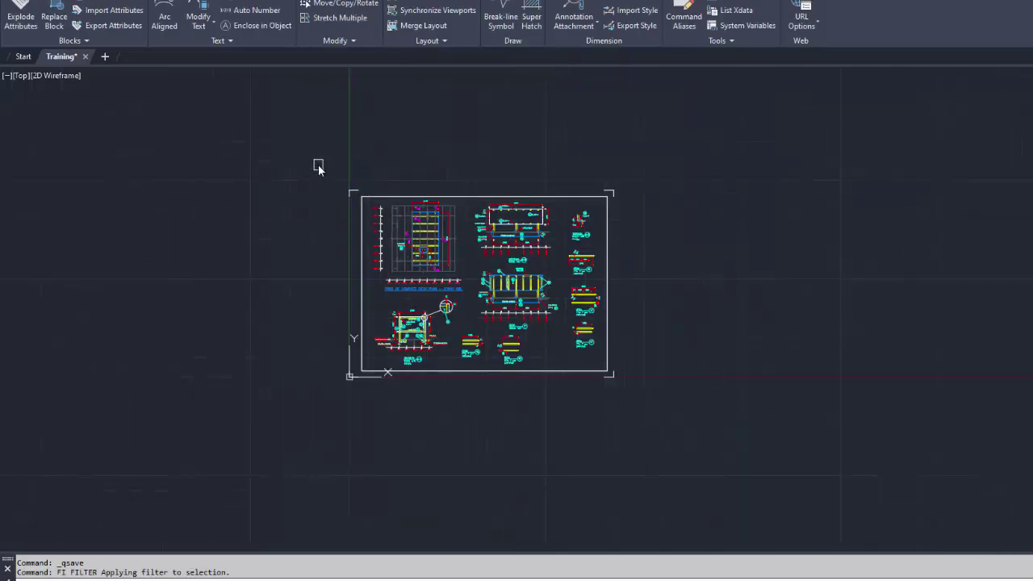
- Window the whole sheet so the arc filter selects its 192 arcs
{"action": "left_click", "coordinate": [319, 167]}
{"action": "left_click", "coordinate": [706, 432]}
{"action": "key", "text": "Return"}
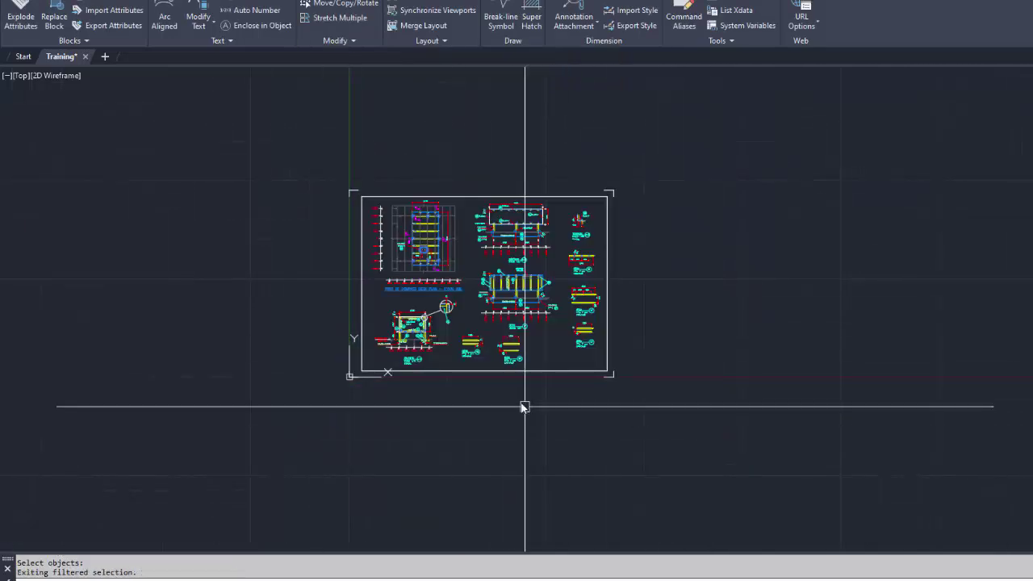
{"action": "scroll", "coordinate": [423, 252], "scroll_direction": "up", "scroll_amount": 6}
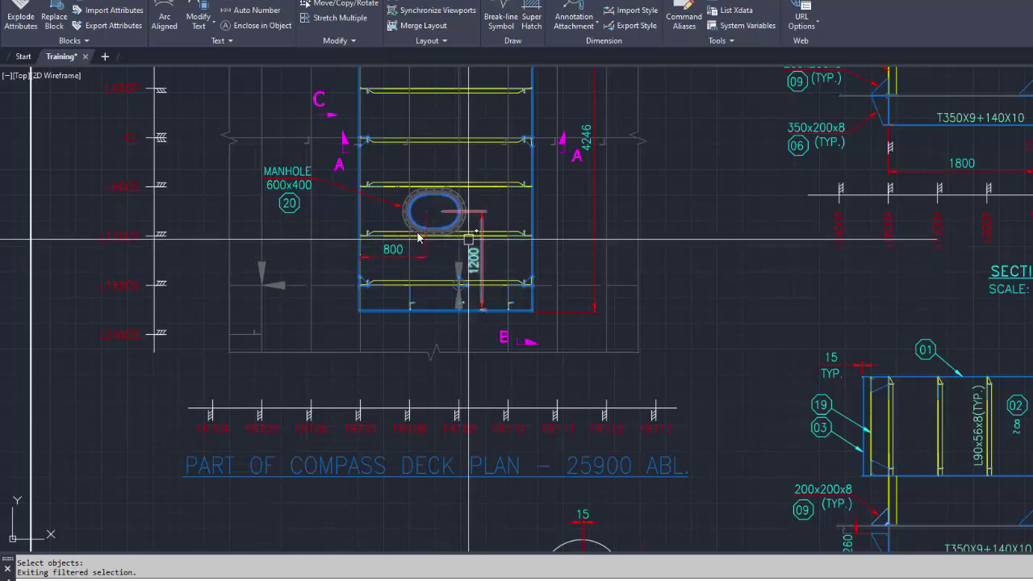
{"action": "scroll", "coordinate": [418, 236], "scroll_direction": "up", "scroll_amount": 7}
{"action": "scroll", "coordinate": [475, 275], "scroll_direction": "down", "scroll_amount": 5}
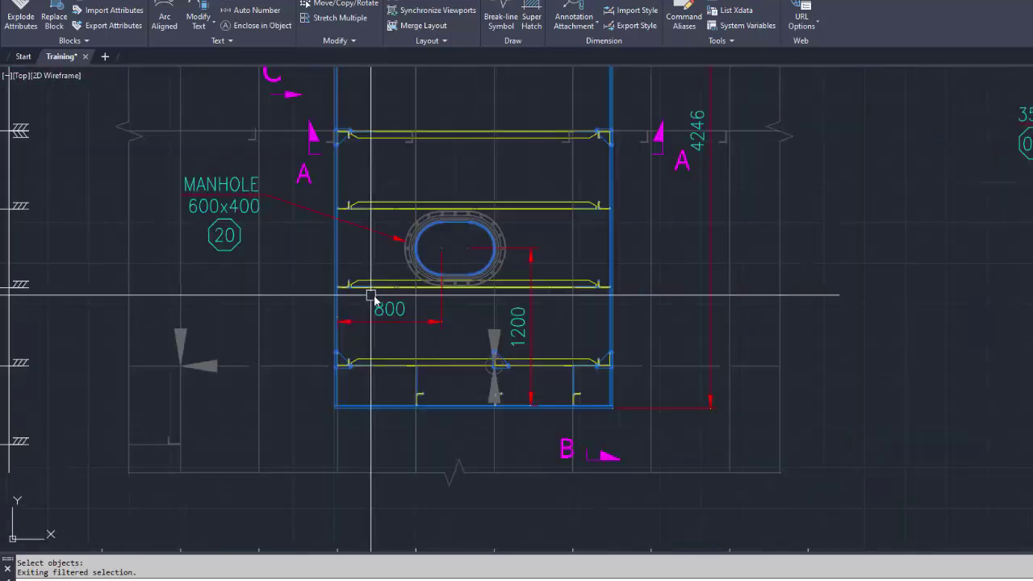
{"action": "scroll", "coordinate": [415, 297], "scroll_direction": "down", "scroll_amount": 5}
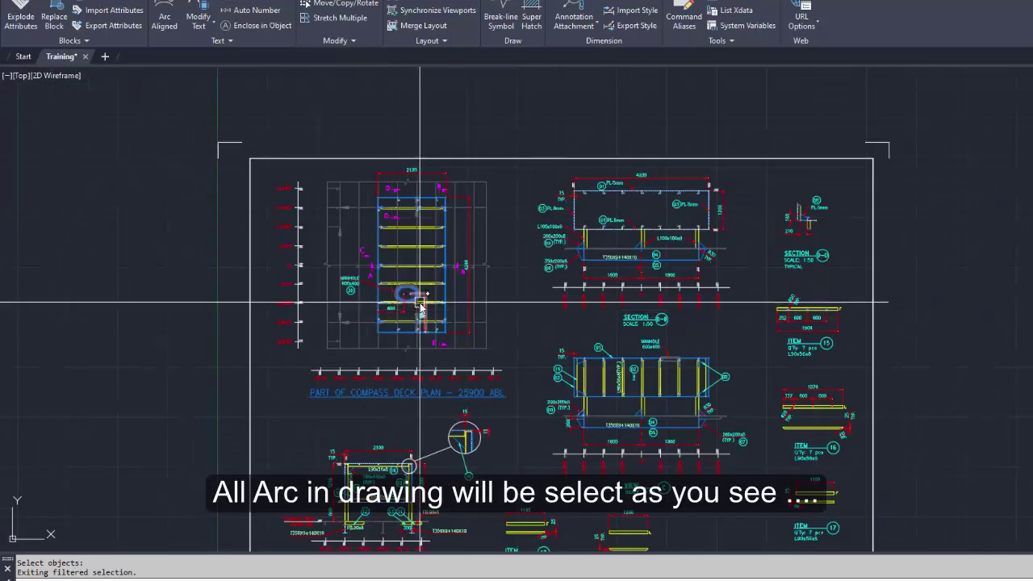
- Copy the selected arcs with CO to a spot right of the sheet
{"action": "type", "text": "co"}
{"action": "key", "text": "Return"}
{"action": "scroll", "coordinate": [466, 338], "scroll_direction": "down", "scroll_amount": 4}
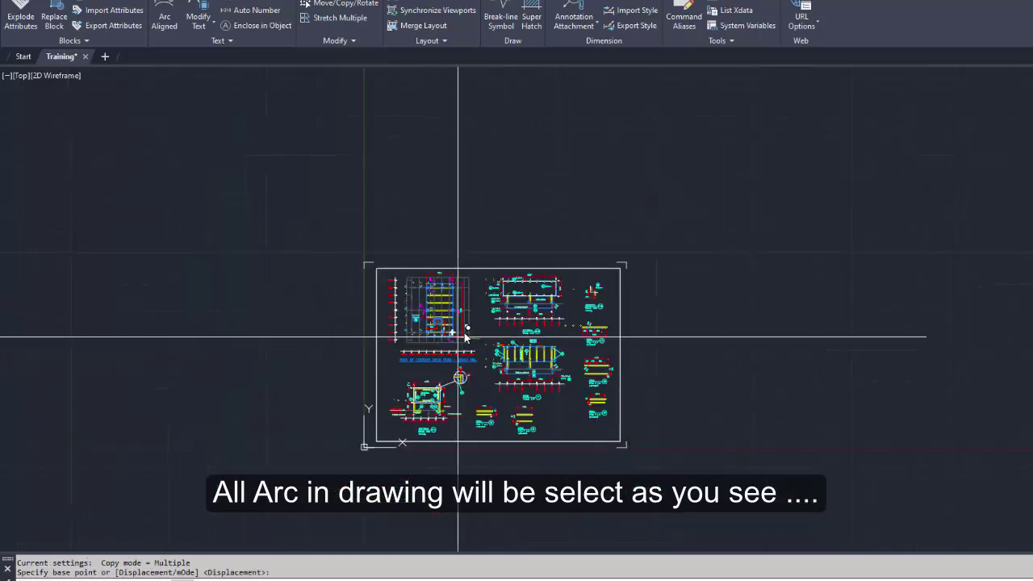
{"action": "left_click", "coordinate": [465, 337]}
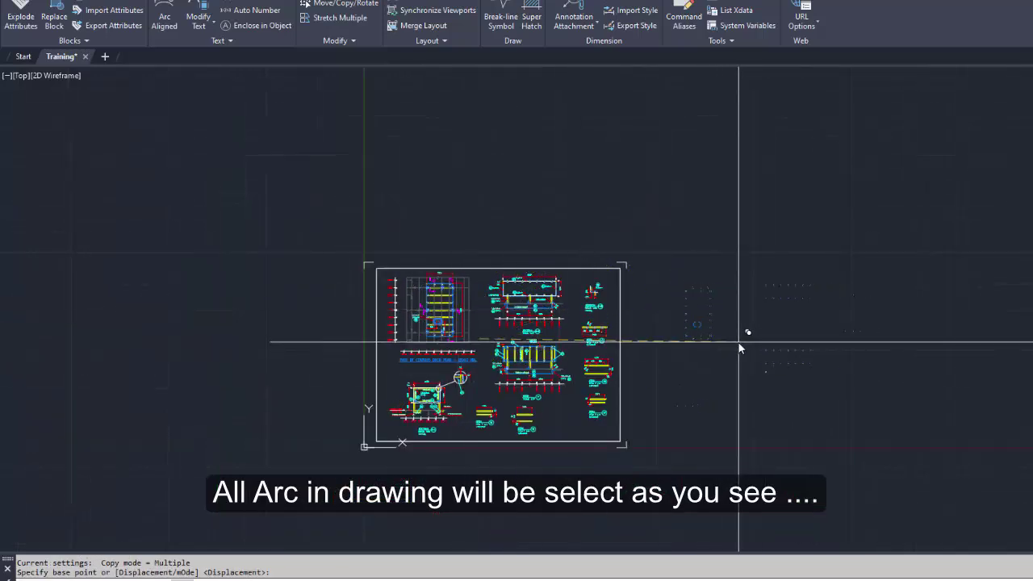
{"action": "left_click", "coordinate": [730, 355]}
{"action": "key", "text": "Escape"}
- Erase the copied objects right of the sheet with a window and E
{"action": "scroll", "coordinate": [713, 327], "scroll_direction": "up", "scroll_amount": 6}
{"action": "scroll", "coordinate": [711, 379], "scroll_direction": "down", "scroll_amount": 2}
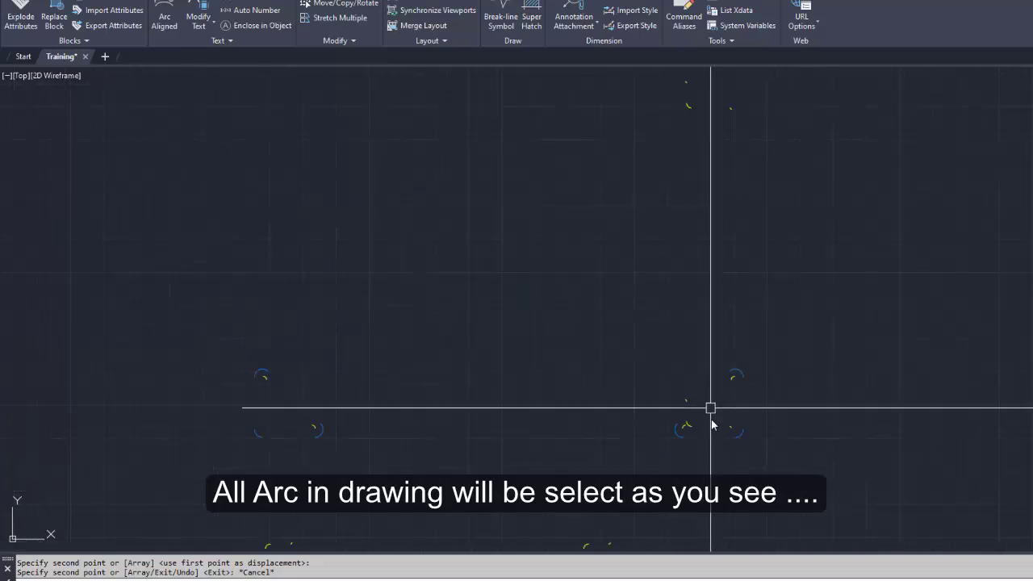
{"action": "scroll", "coordinate": [699, 436], "scroll_direction": "up", "scroll_amount": 2}
{"action": "scroll", "coordinate": [670, 370], "scroll_direction": "up", "scroll_amount": 3}
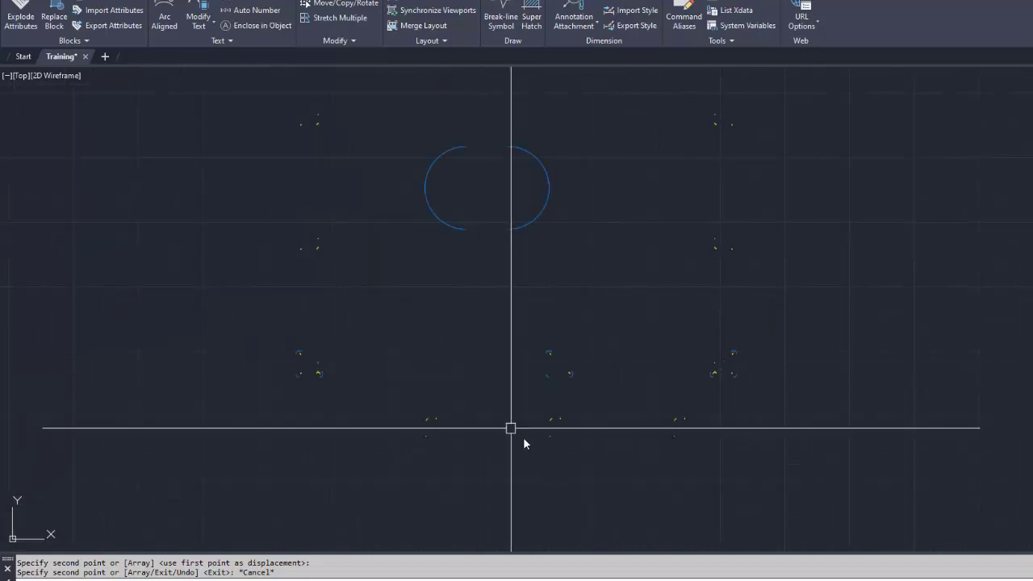
{"action": "scroll", "coordinate": [568, 433], "scroll_direction": "down", "scroll_amount": 2}
{"action": "scroll", "coordinate": [565, 428], "scroll_direction": "down", "scroll_amount": 4}
{"action": "scroll", "coordinate": [537, 339], "scroll_direction": "up", "scroll_amount": 3}
{"action": "scroll", "coordinate": [521, 323], "scroll_direction": "up", "scroll_amount": 2}
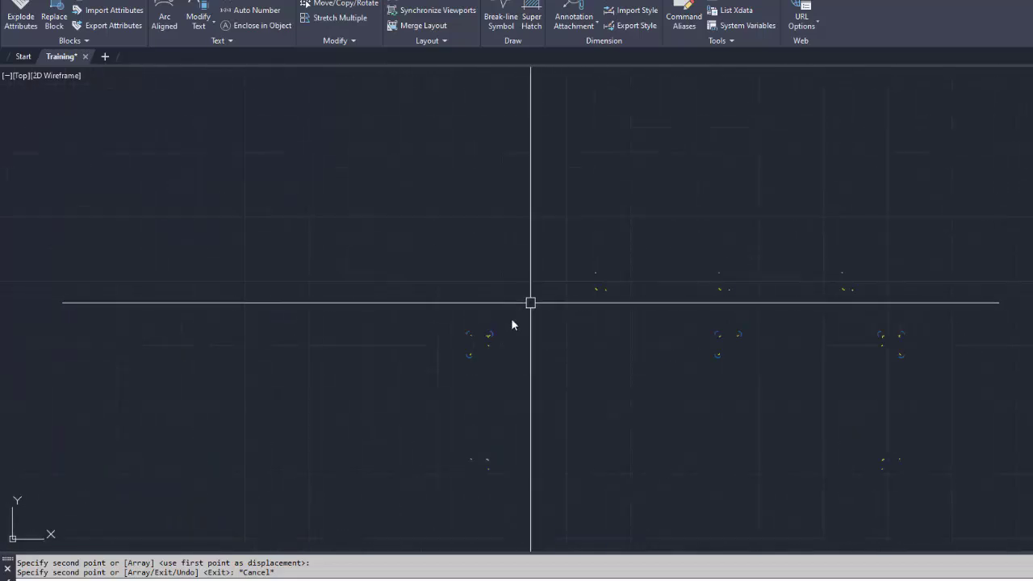
{"action": "scroll", "coordinate": [497, 335], "scroll_direction": "down", "scroll_amount": 2}
{"action": "scroll", "coordinate": [468, 307], "scroll_direction": "down", "scroll_amount": 2}
{"action": "scroll", "coordinate": [464, 278], "scroll_direction": "down", "scroll_amount": 3}
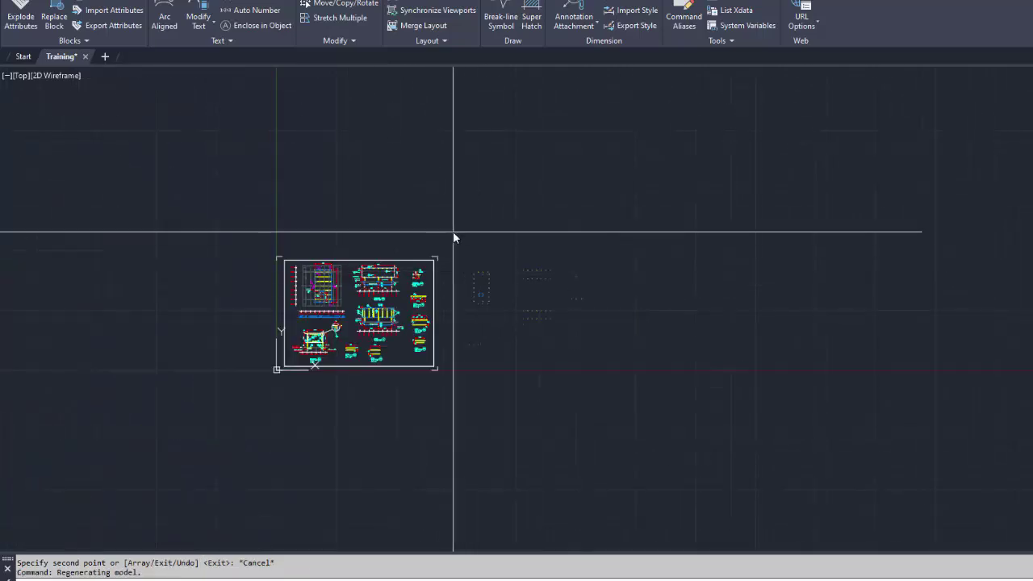
{"action": "left_click", "coordinate": [453, 232]}
{"action": "left_click", "coordinate": [606, 369]}
{"action": "type", "text": "e"}
{"action": "key", "text": "Return"}
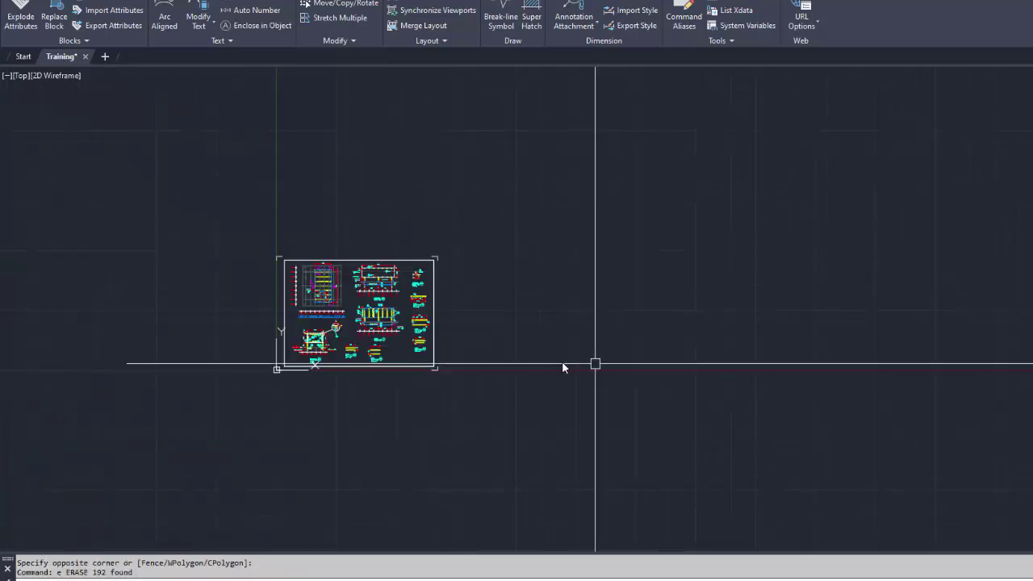
{"action": "scroll", "coordinate": [299, 314], "scroll_direction": "up", "scroll_amount": 2}
- Build a filter from a sample _ANNOTATION polyline (ByLayer color, linetype) and apply it, finding 28 objects
{"action": "scroll", "coordinate": [303, 313], "scroll_direction": "up", "scroll_amount": 2}
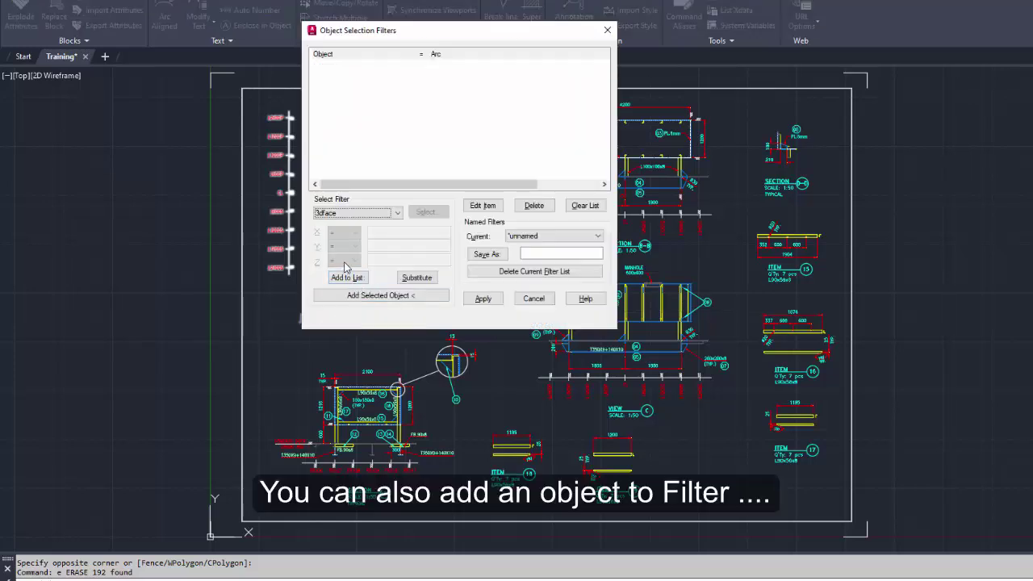
{"action": "left_click", "coordinate": [390, 297]}
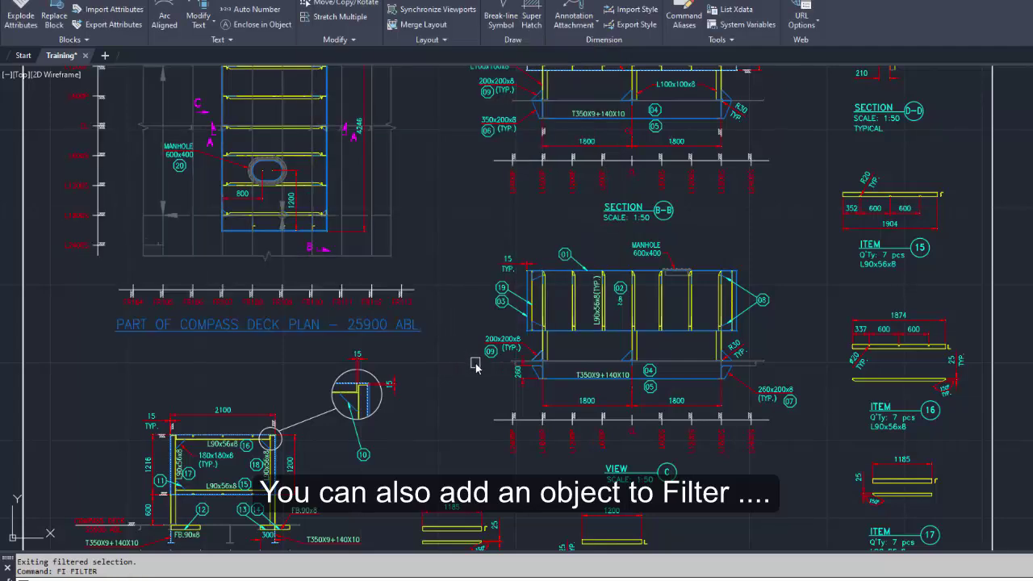
{"action": "scroll", "coordinate": [475, 366], "scroll_direction": "up", "scroll_amount": 5}
{"action": "left_click", "coordinate": [542, 343]}
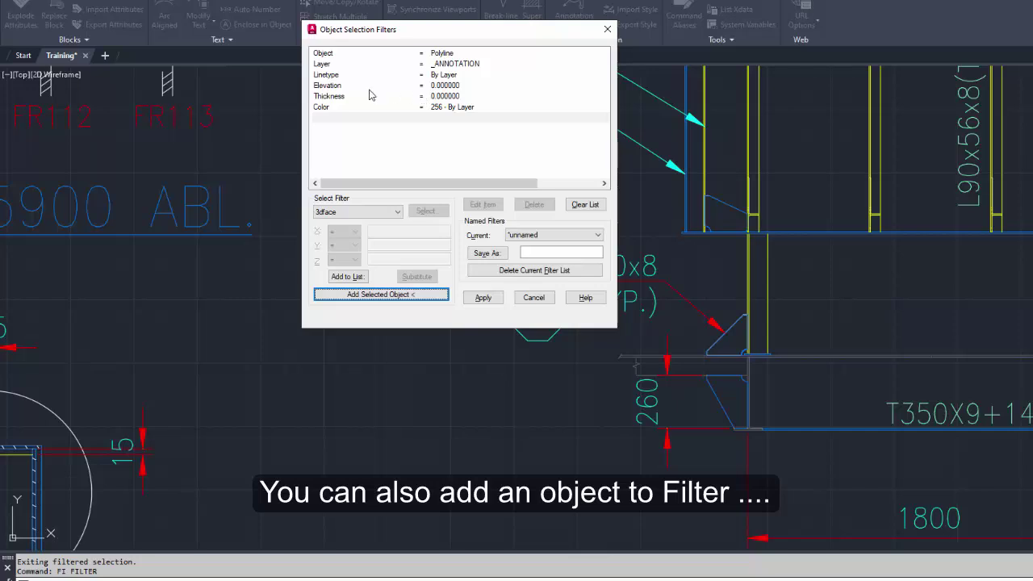
{"action": "left_click", "coordinate": [482, 298]}
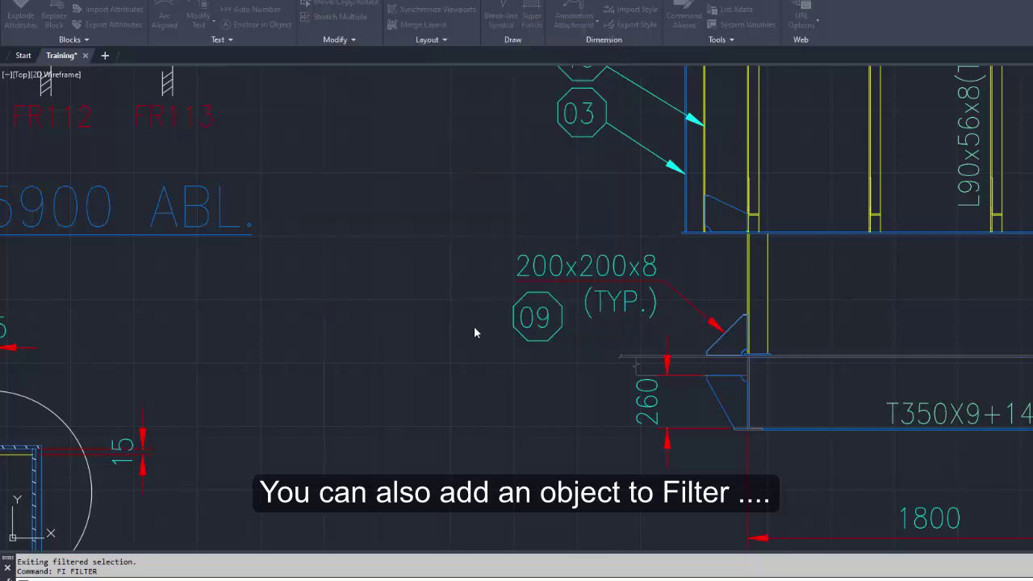
{"action": "scroll", "coordinate": [475, 327], "scroll_direction": "down", "scroll_amount": 5}
{"action": "scroll", "coordinate": [497, 283], "scroll_direction": "down", "scroll_amount": 3}
{"action": "left_click_drag", "start_coordinate": [453, 247], "coordinate": [716, 414]}
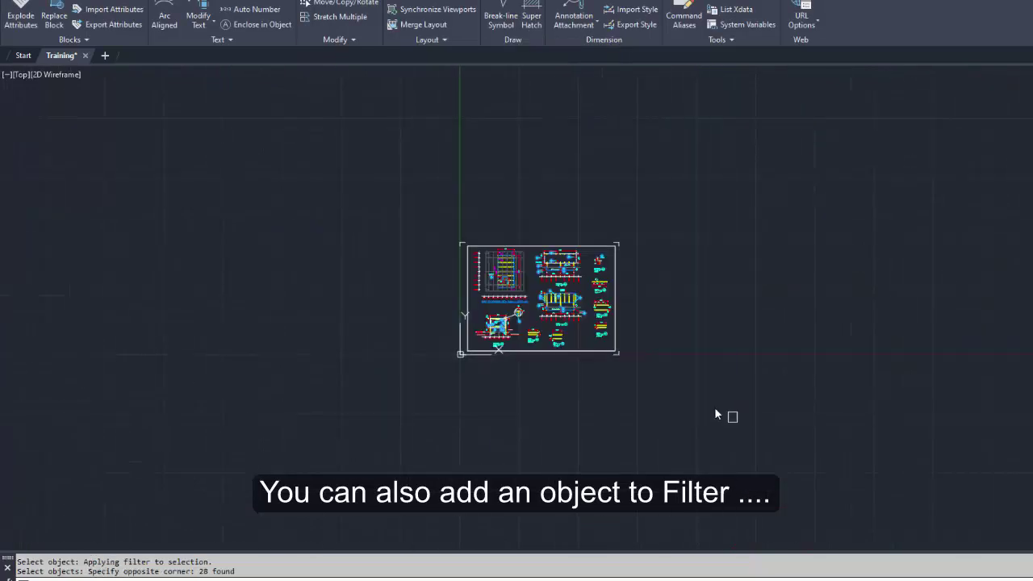
{"action": "scroll", "coordinate": [540, 312], "scroll_direction": "up", "scroll_amount": 5}
{"action": "key", "text": "Return"}
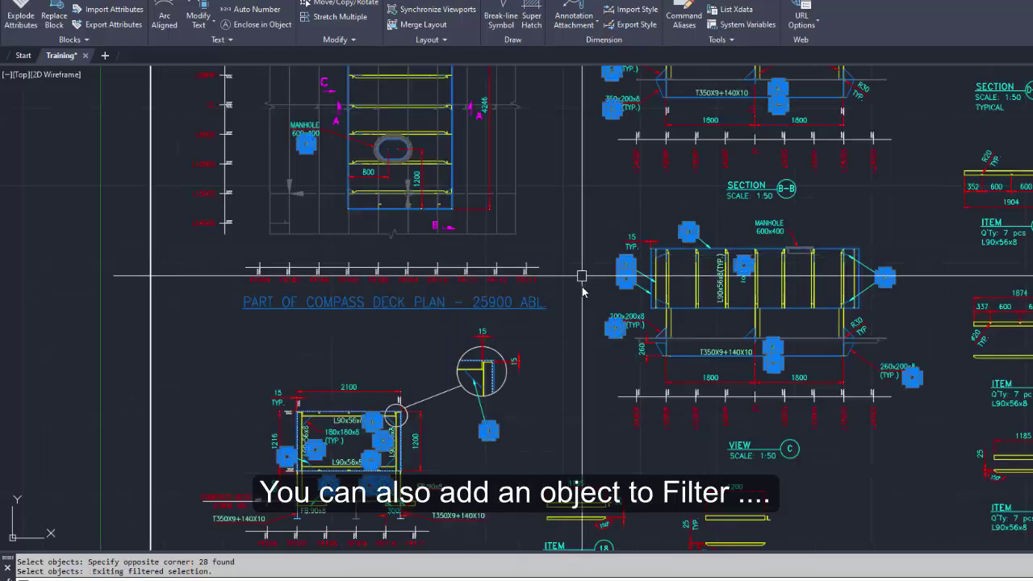
{"action": "scroll", "coordinate": [379, 408], "scroll_direction": "up", "scroll_amount": 3}
{"action": "scroll", "coordinate": [317, 409], "scroll_direction": "up", "scroll_amount": 3}
{"action": "scroll", "coordinate": [374, 421], "scroll_direction": "down", "scroll_amount": 5}
{"action": "scroll", "coordinate": [375, 425], "scroll_direction": "up", "scroll_amount": 5}
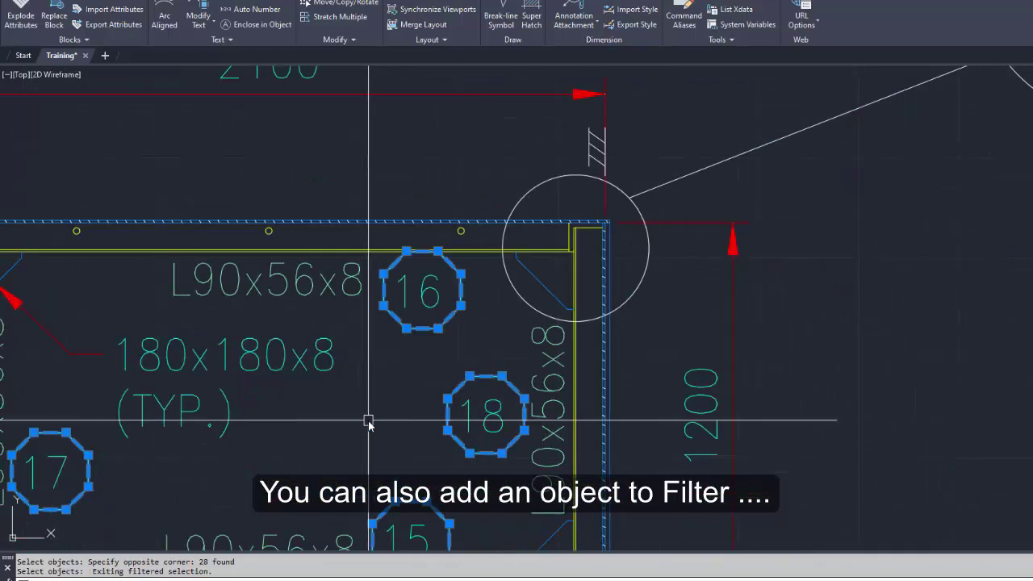
{"action": "scroll", "coordinate": [366, 412], "scroll_direction": "down", "scroll_amount": 5}
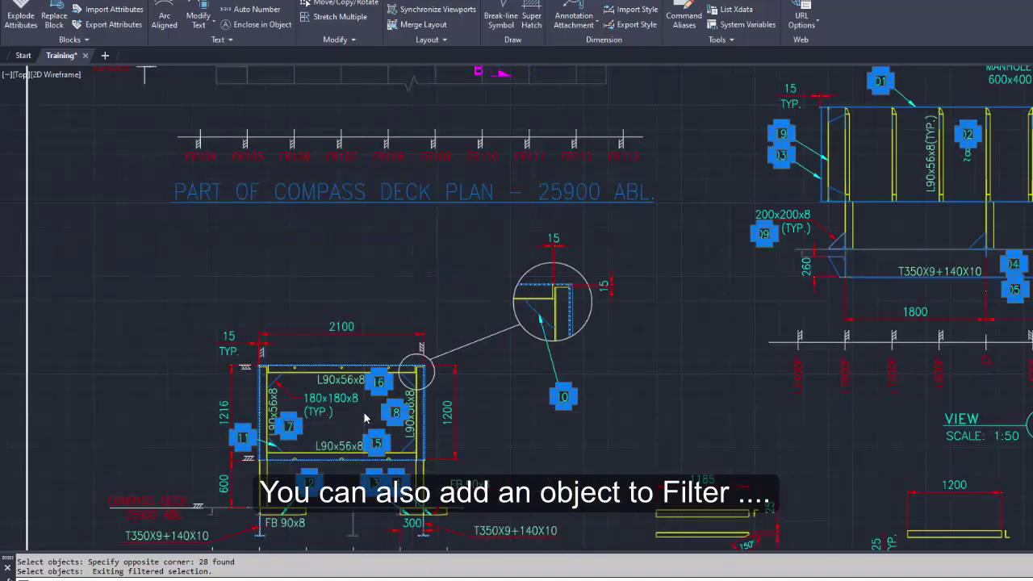
{"action": "scroll", "coordinate": [363, 322], "scroll_direction": "down", "scroll_amount": 3}
{"action": "scroll", "coordinate": [341, 221], "scroll_direction": "up", "scroll_amount": 6}
{"action": "scroll", "coordinate": [254, 378], "scroll_direction": "down", "scroll_amount": 1}
{"action": "scroll", "coordinate": [627, 276], "scroll_direction": "down", "scroll_amount": 5}
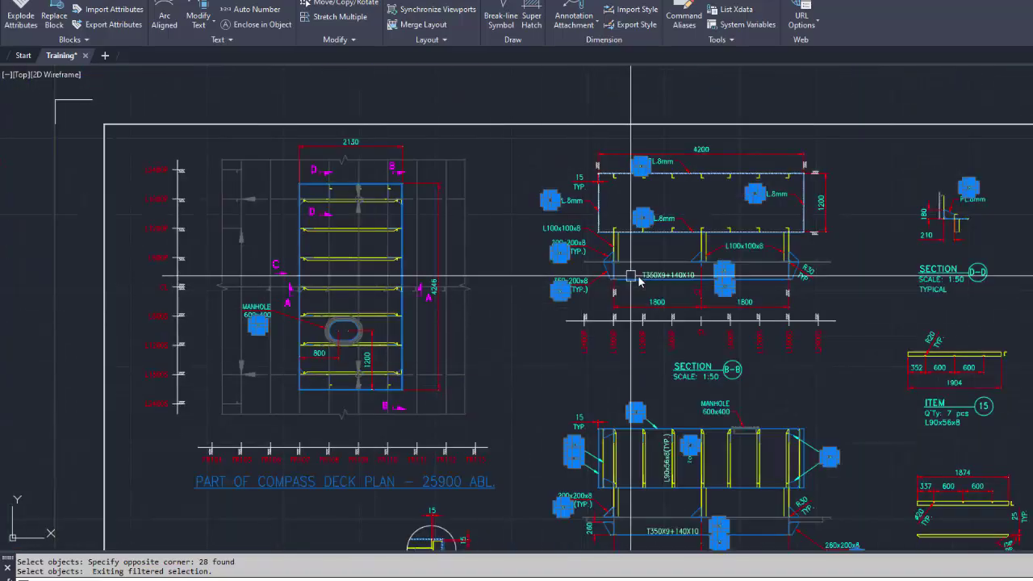
{"action": "scroll", "coordinate": [742, 270], "scroll_direction": "up", "scroll_amount": 6}
{"action": "scroll", "coordinate": [539, 323], "scroll_direction": "down", "scroll_amount": 3}
{"action": "scroll", "coordinate": [549, 277], "scroll_direction": "down", "scroll_amount": 3}
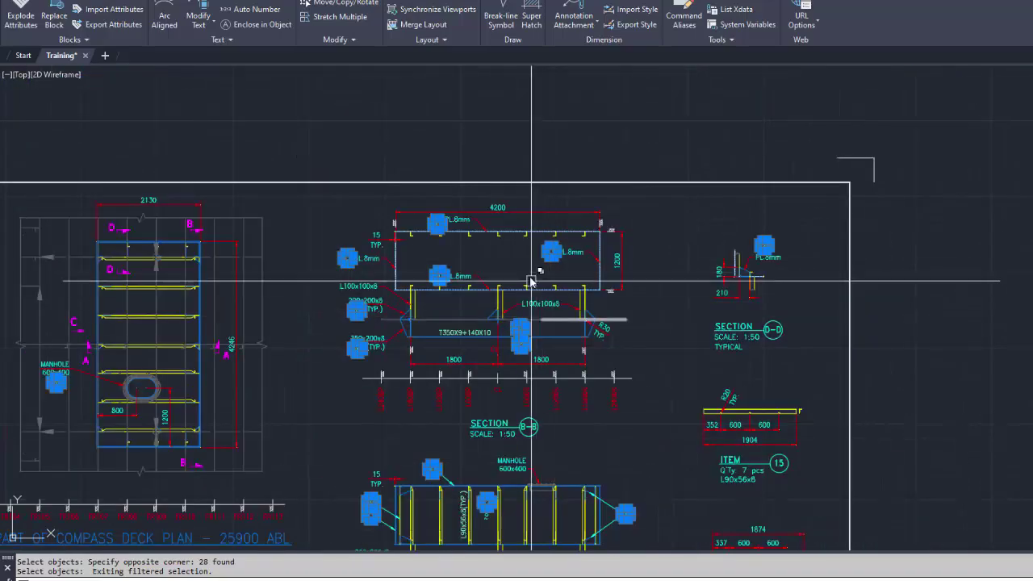
{"action": "scroll", "coordinate": [554, 254], "scroll_direction": "up", "scroll_amount": 5}
{"action": "scroll", "coordinate": [484, 272], "scroll_direction": "down", "scroll_amount": 6}
{"action": "type", "text": "co"}
{"action": "key", "text": "Return"}
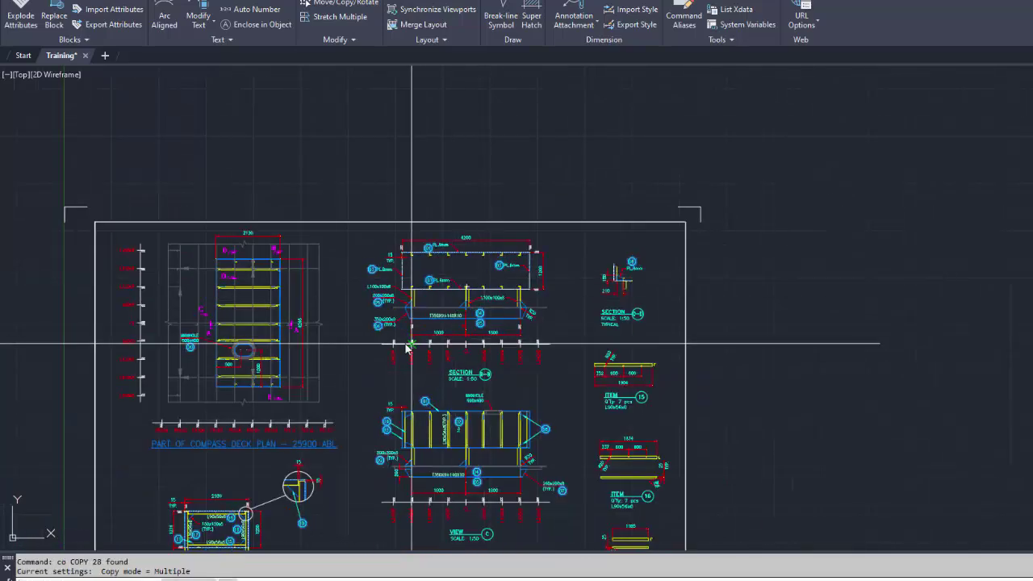
{"action": "scroll", "coordinate": [299, 321], "scroll_direction": "down", "scroll_amount": 4}
{"action": "left_click", "coordinate": [587, 343]}
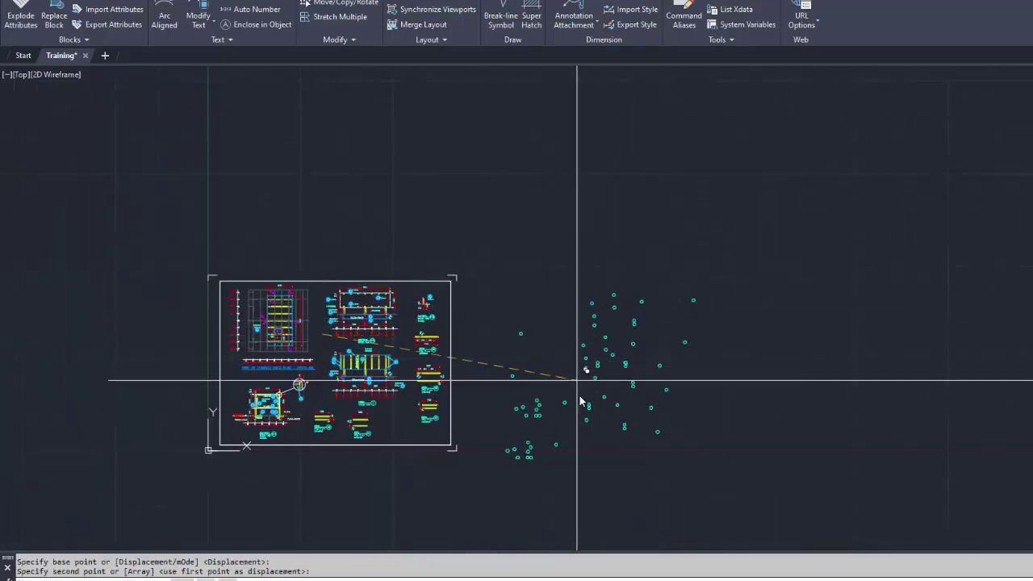
{"action": "left_click", "coordinate": [582, 382]}
{"action": "key", "text": "Escape"}
{"action": "scroll", "coordinate": [583, 388], "scroll_direction": "up", "scroll_amount": 5}
{"action": "scroll", "coordinate": [631, 352], "scroll_direction": "down", "scroll_amount": 2}
{"action": "scroll", "coordinate": [631, 353], "scroll_direction": "down", "scroll_amount": 2}
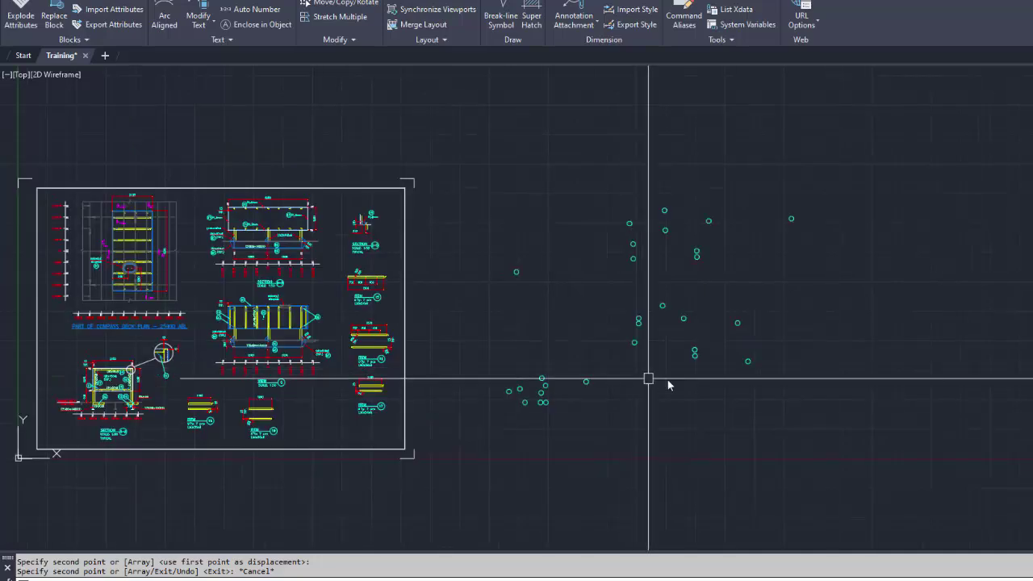
{"action": "left_click", "coordinate": [490, 143]}
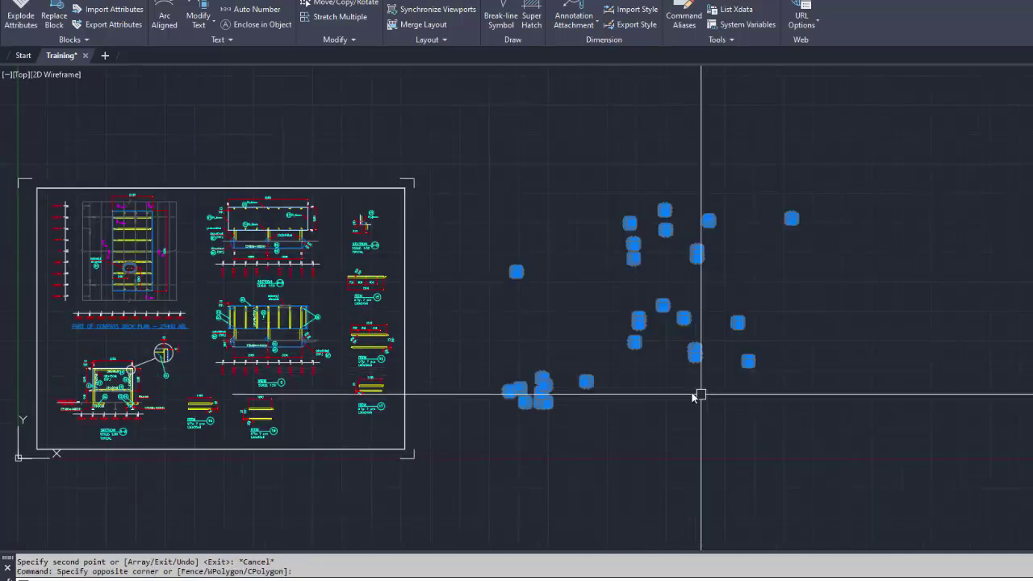
{"action": "type", "text": "e"}
{"action": "key", "text": "Return"}
{"action": "scroll", "coordinate": [404, 357], "scroll_direction": "up", "scroll_amount": 3}
{"action": "scroll", "coordinate": [377, 398], "scroll_direction": "up", "scroll_amount": 2}
{"action": "middle_click_drag", "start_coordinate": [378, 399], "coordinate": [502, 330]}
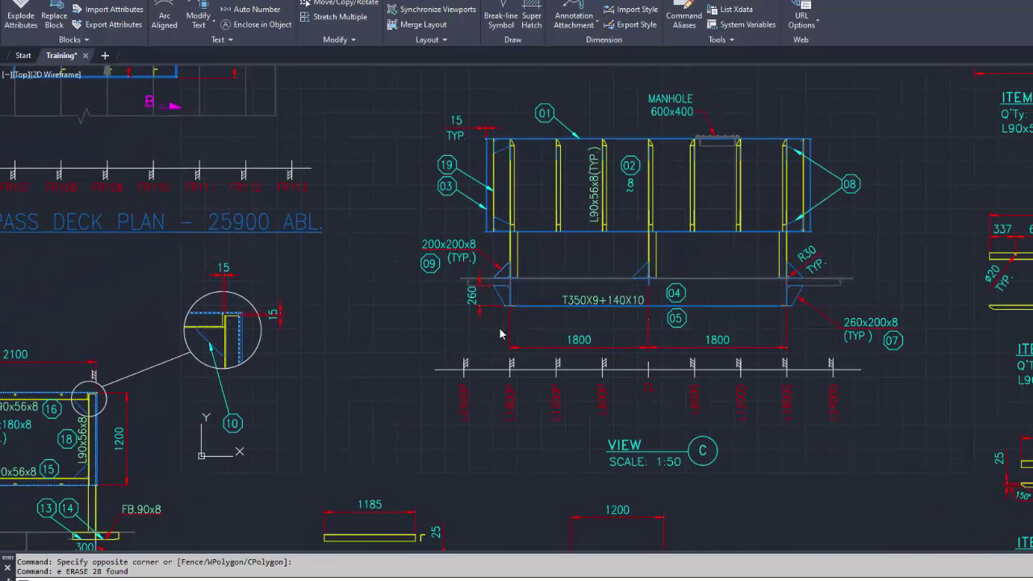
{"action": "middle_click_drag", "start_coordinate": [491, 399], "coordinate": [583, 312]}
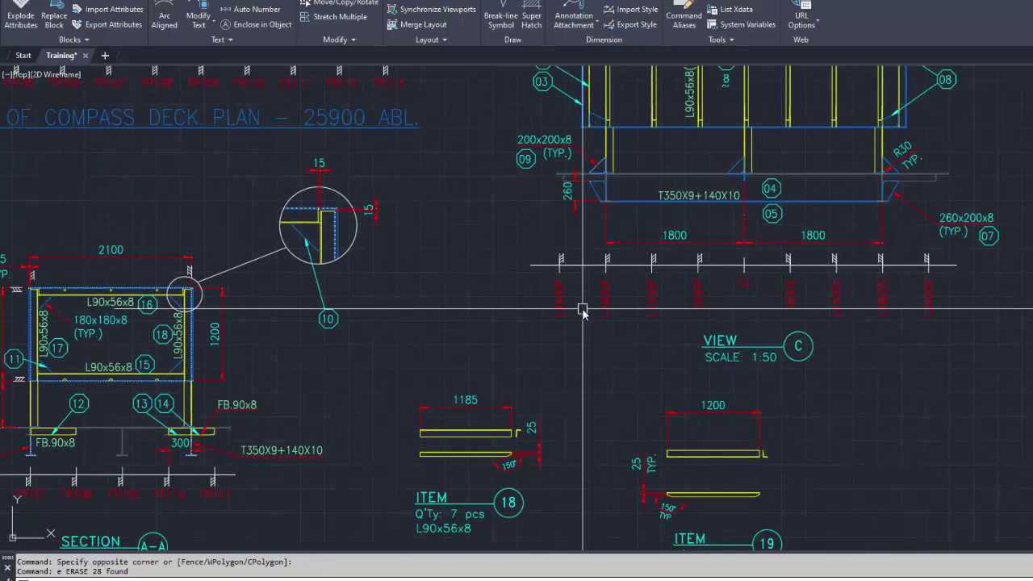
- Reopen FILTER with FI, clear the polyline criteria, add Object = Block and apply it
{"action": "type", "text": "fi"}
{"action": "key", "text": "Return"}
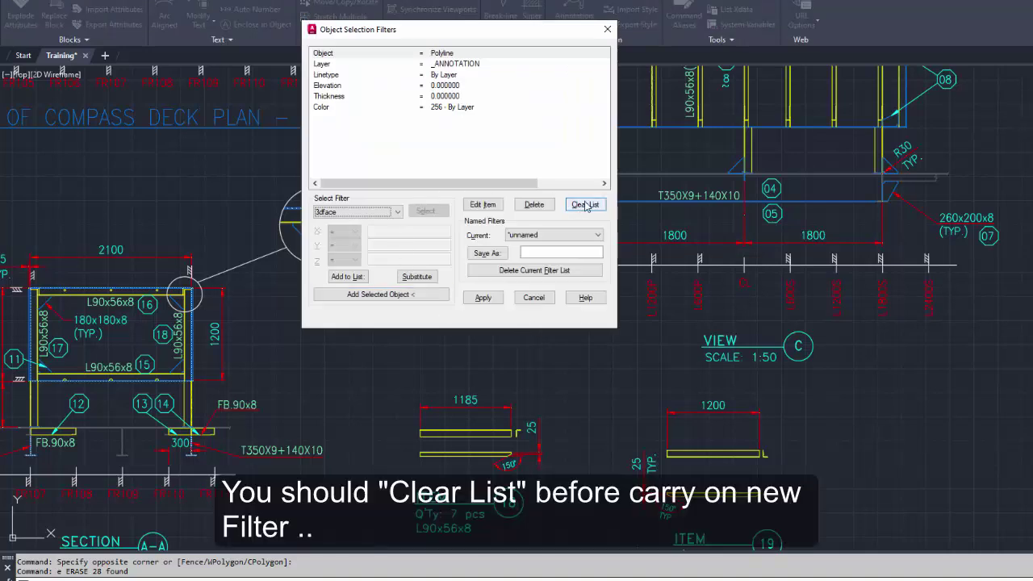
{"action": "left_click", "coordinate": [586, 206]}
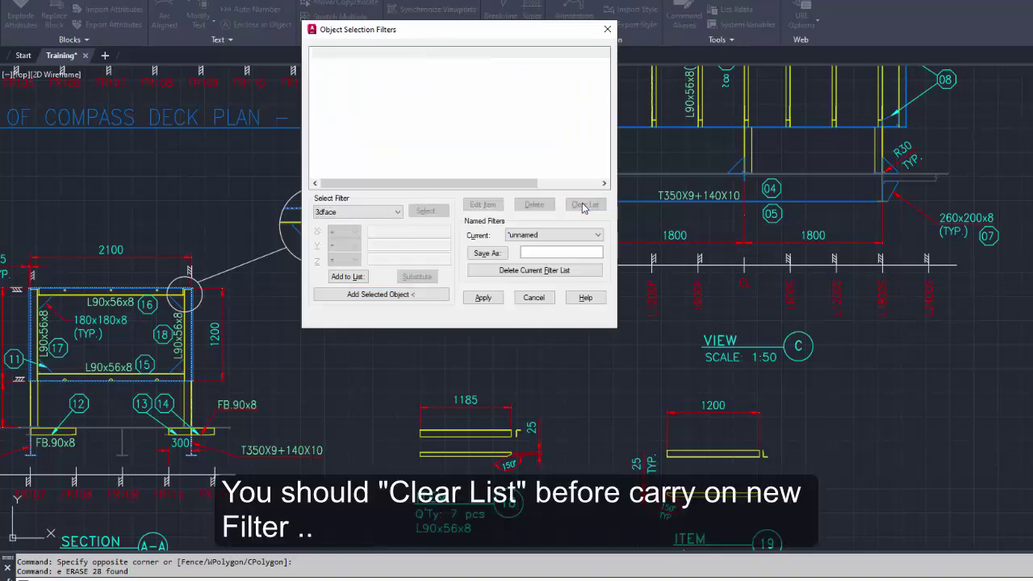
{"action": "left_click", "coordinate": [399, 212]}
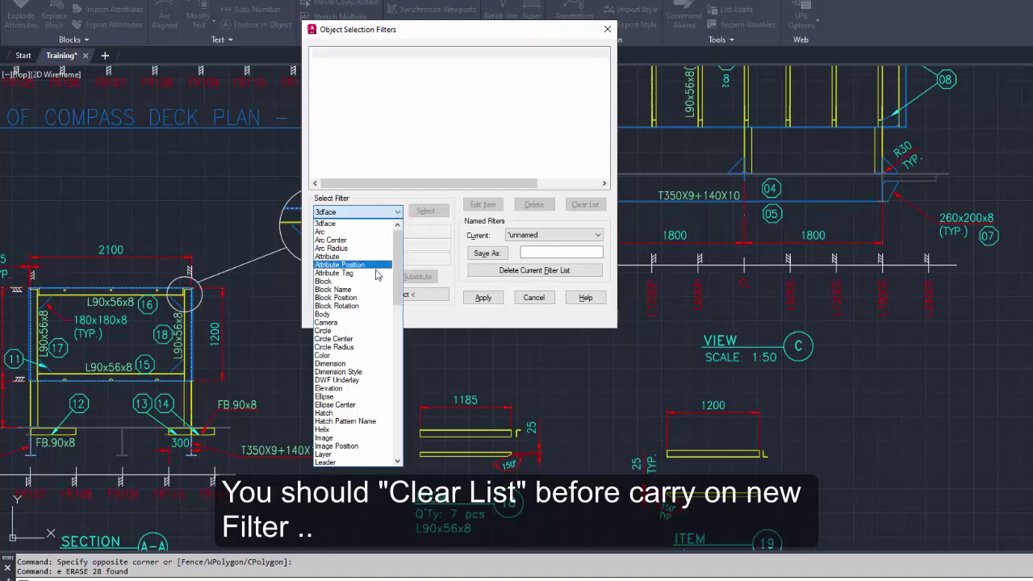
{"action": "key", "text": "Escape"}
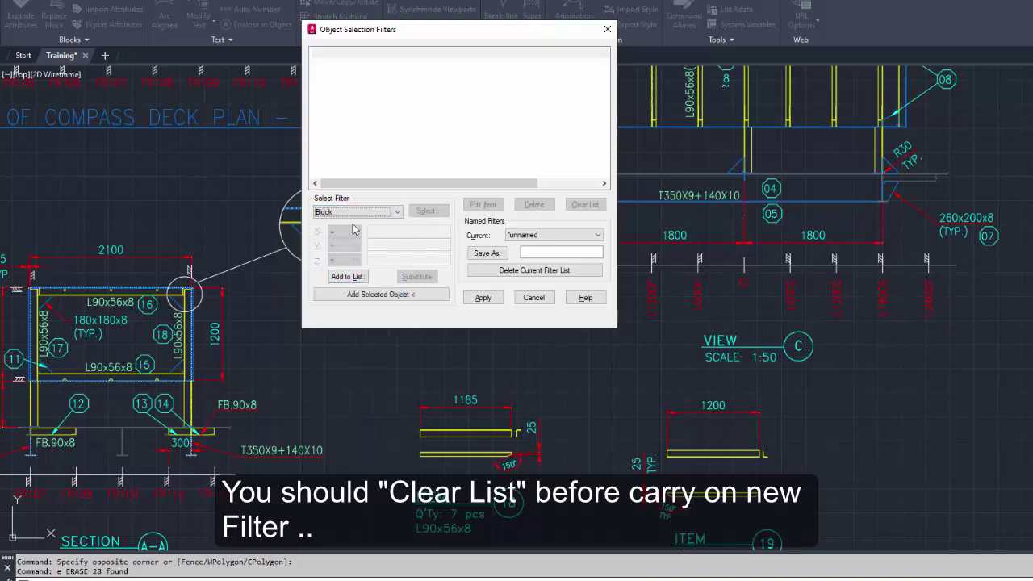
{"action": "left_click", "coordinate": [355, 277]}
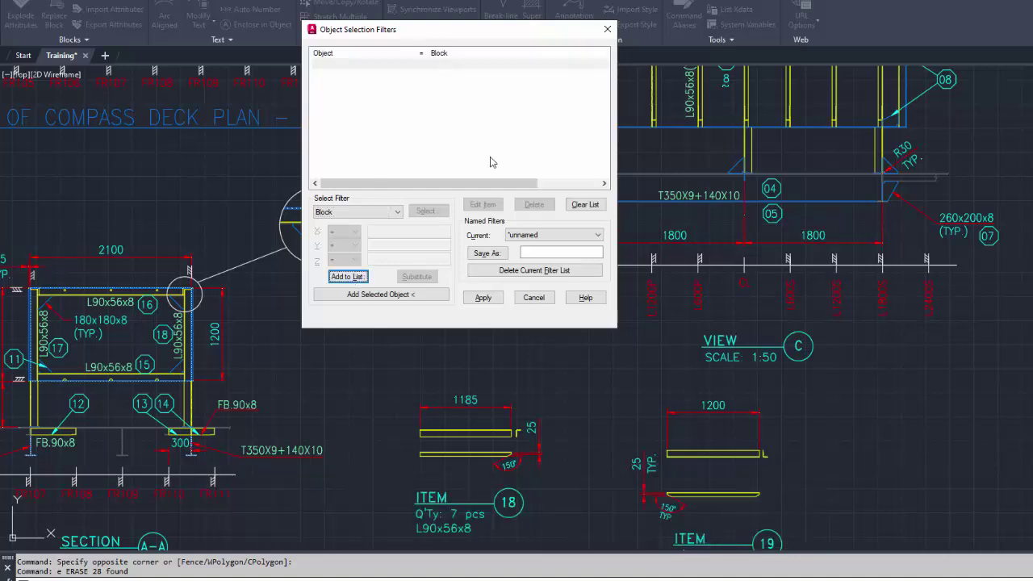
{"action": "left_click", "coordinate": [482, 297]}
- Window the whole sheet to select its 44 block references and end filtering
{"action": "scroll", "coordinate": [477, 291], "scroll_direction": "down", "scroll_amount": 10}
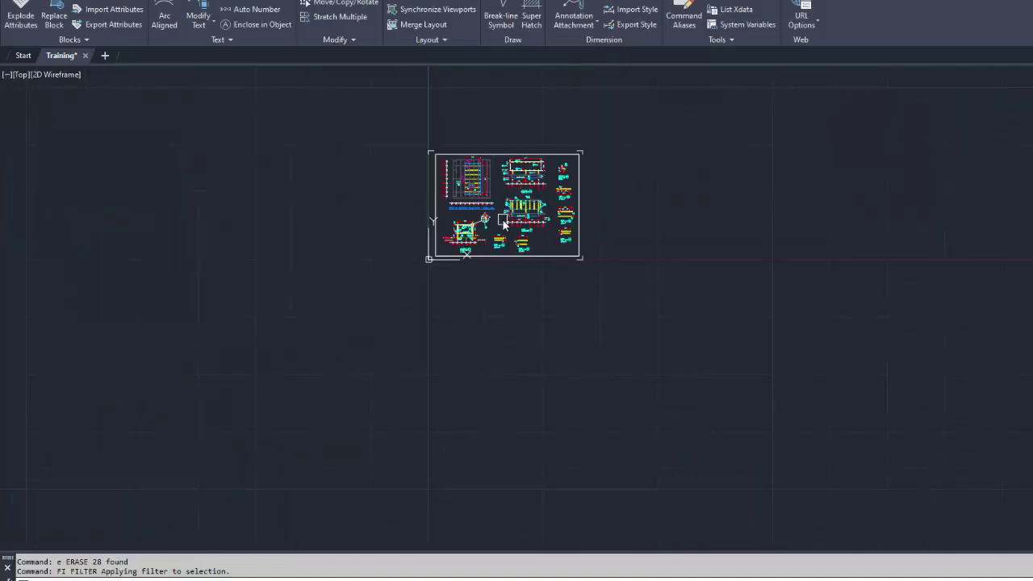
{"action": "left_click", "coordinate": [399, 133]}
{"action": "left_click", "coordinate": [659, 300]}
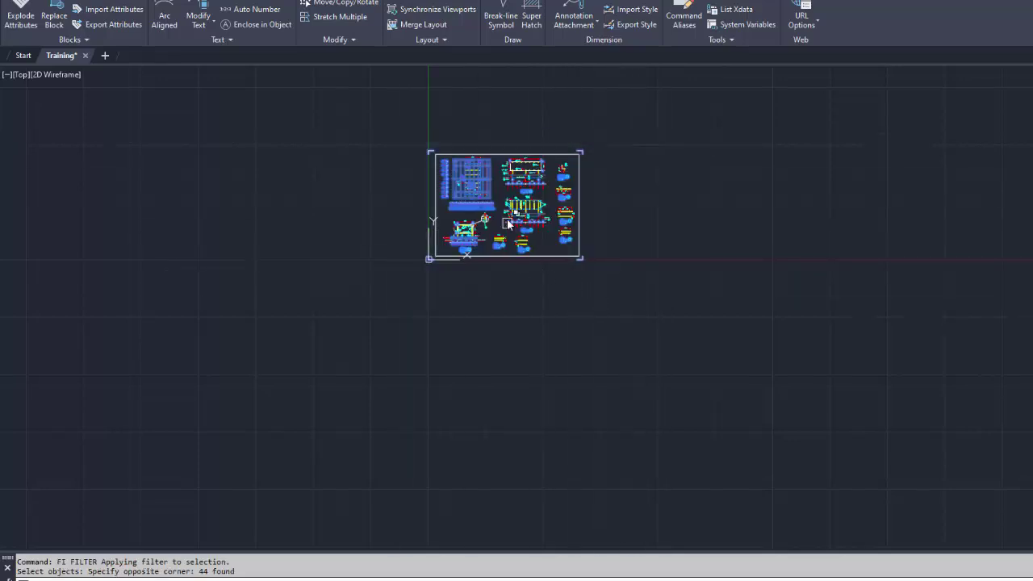
{"action": "scroll", "coordinate": [507, 225], "scroll_direction": "up", "scroll_amount": 8}
{"action": "key", "text": "Return"}
- Check the selected blocks' object types in the Properties palette, then deselect them
{"action": "scroll", "coordinate": [484, 307], "scroll_direction": "down", "scroll_amount": 2}
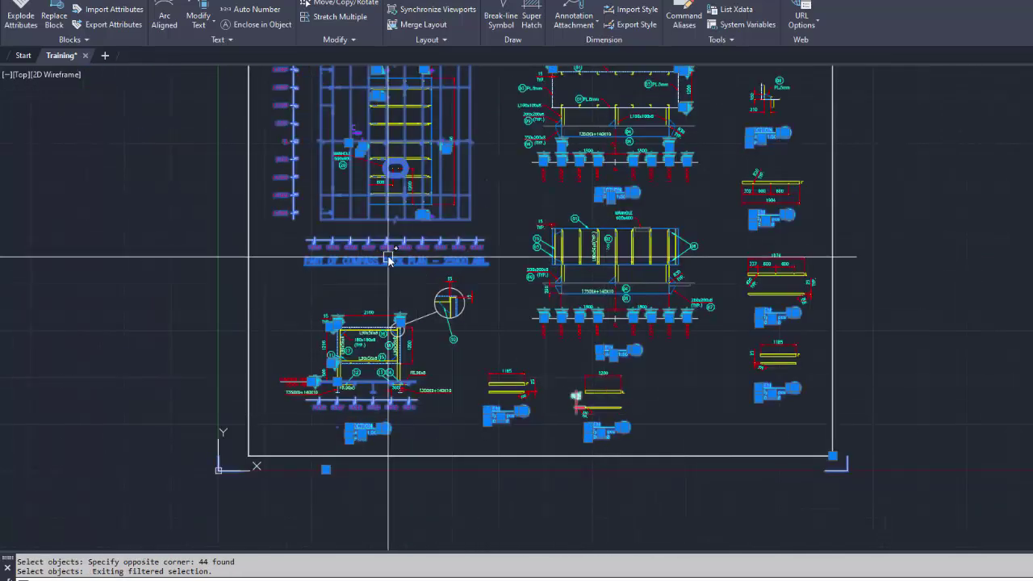
{"action": "scroll", "coordinate": [492, 395], "scroll_direction": "down", "scroll_amount": 2}
{"action": "scroll", "coordinate": [437, 353], "scroll_direction": "up", "scroll_amount": 2}
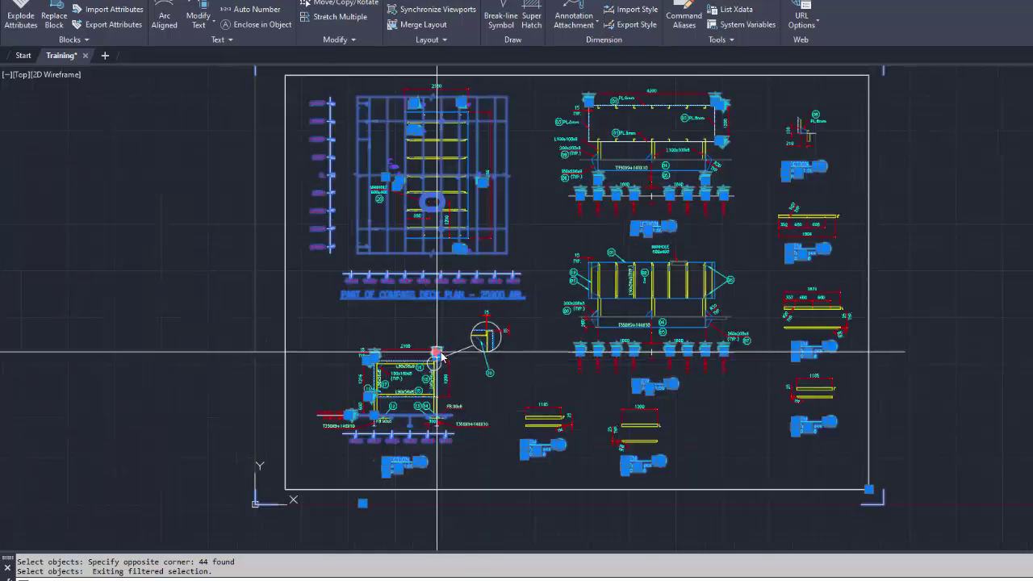
{"action": "key", "text": "ctrl+1"}
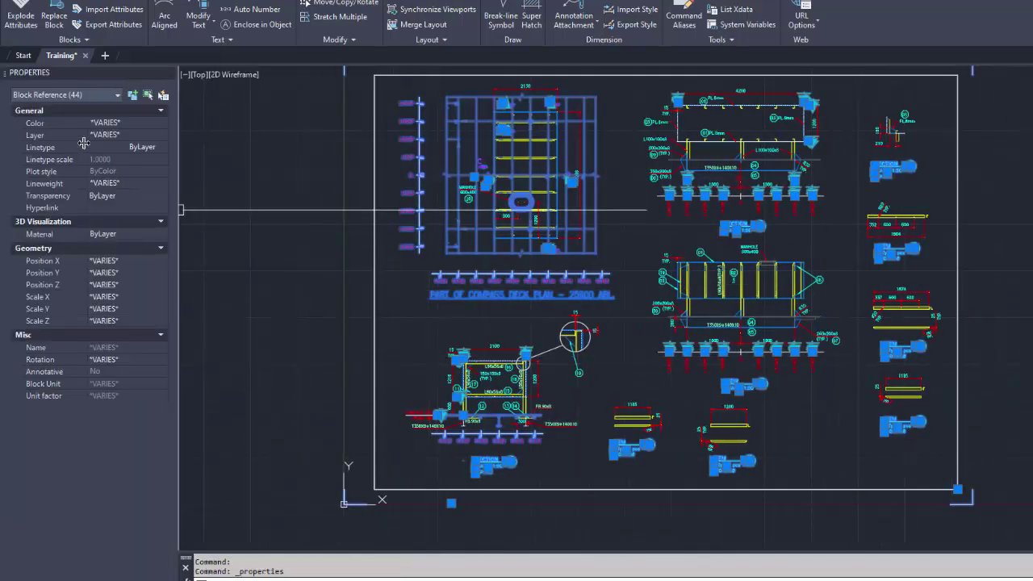
{"action": "left_click", "coordinate": [99, 94]}
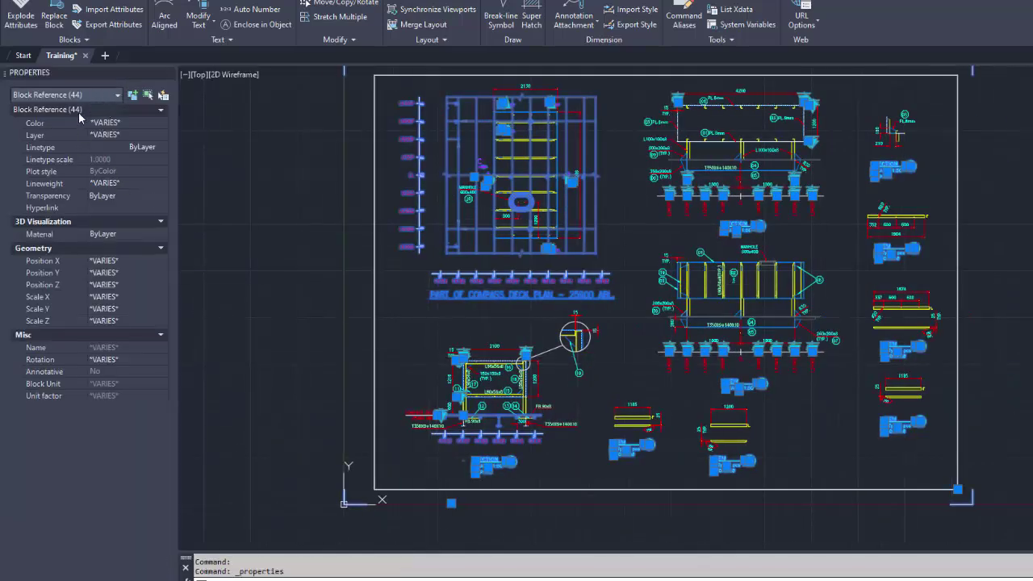
{"action": "left_click", "coordinate": [424, 321]}
{"action": "key", "text": "Escape"}
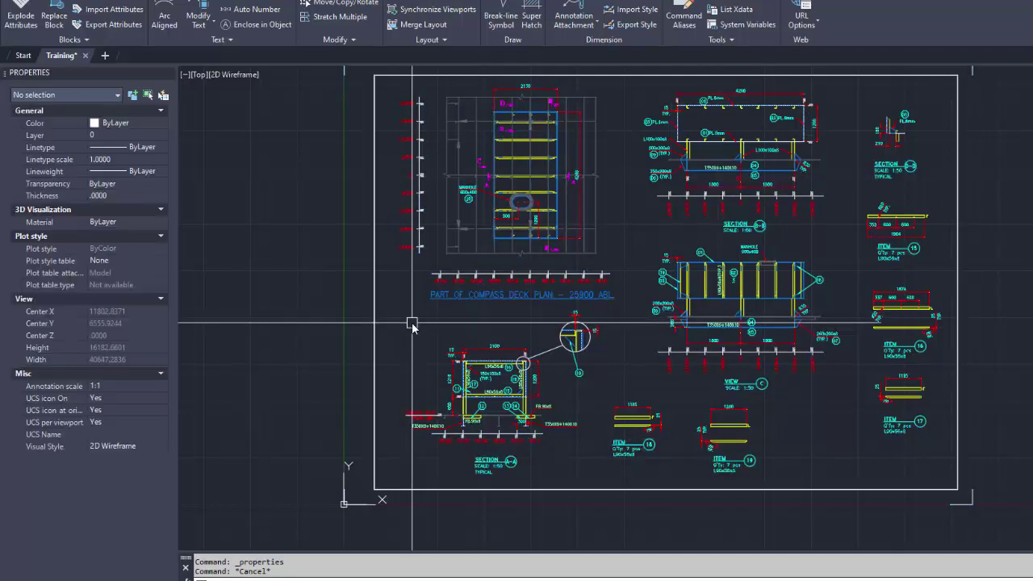
- Reopen FILTER with FI and remove the old Block entry
{"action": "type", "text": "fi"}
{"action": "key", "text": "Return"}
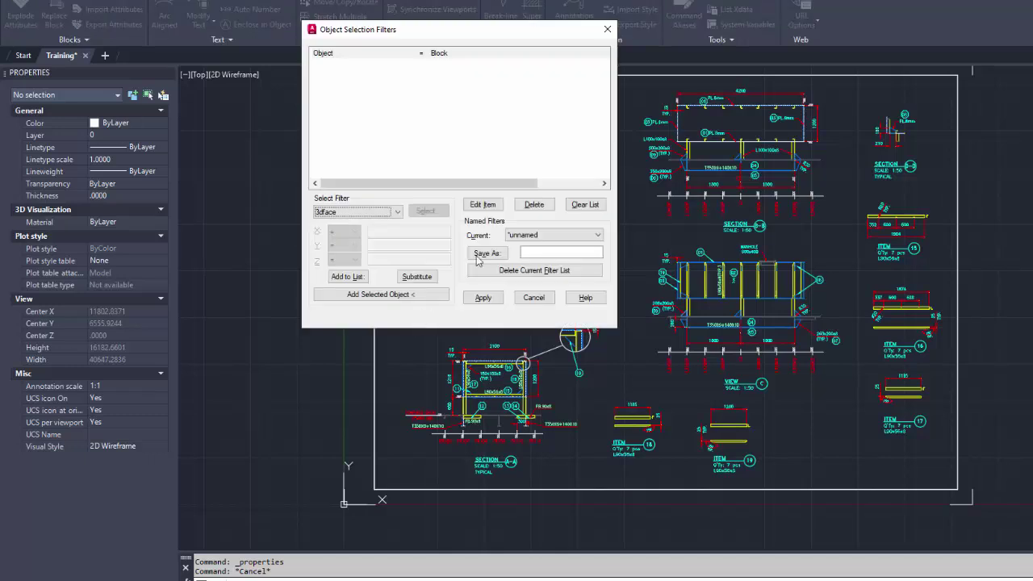
{"action": "left_click", "coordinate": [586, 207]}
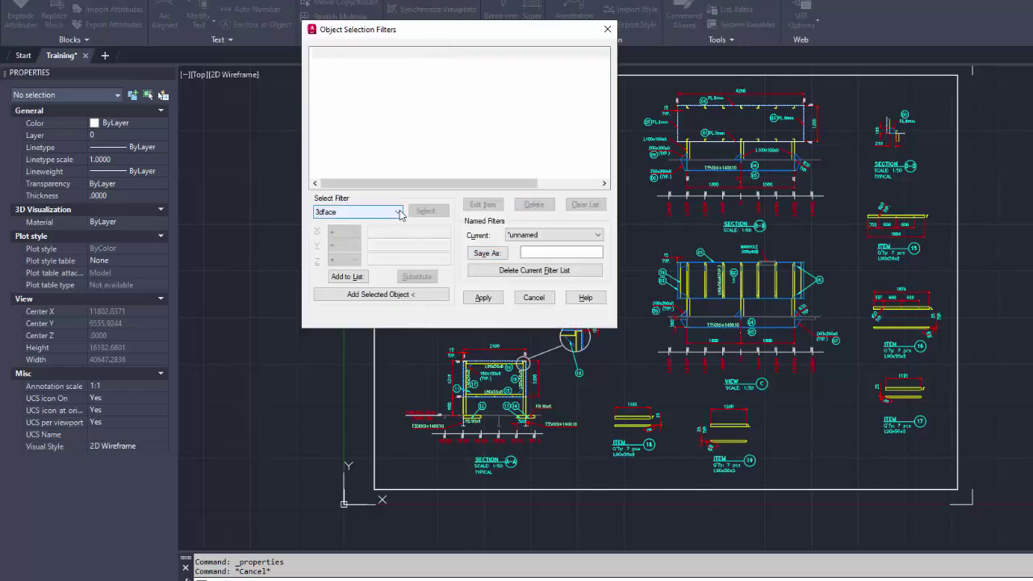
- Pick Leader from the type list, add Object = Leader and apply it
{"action": "left_click", "coordinate": [398, 213]}
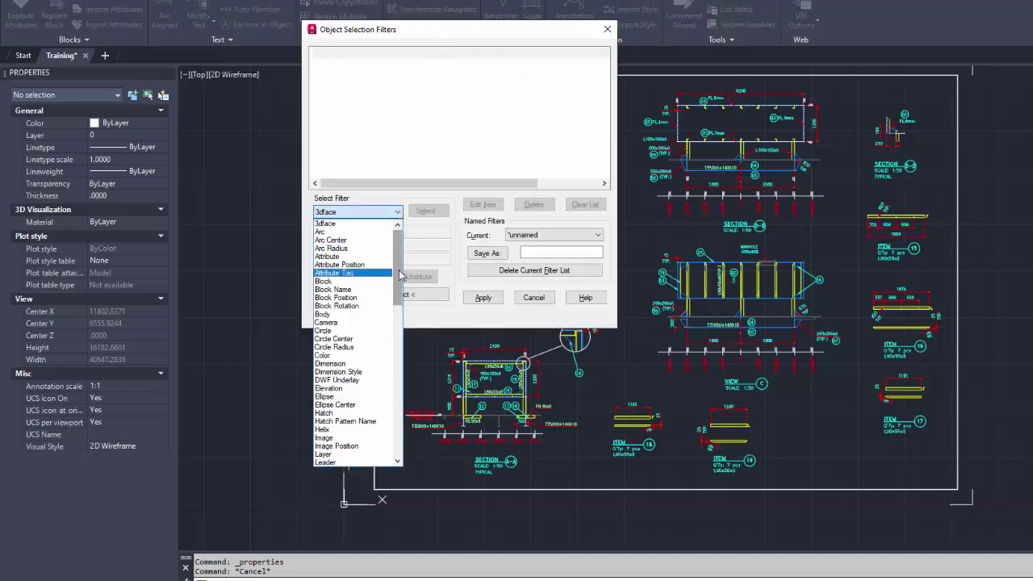
{"action": "scroll", "coordinate": [399, 276], "scroll_direction": "down", "scroll_amount": 1}
{"action": "scroll", "coordinate": [401, 286], "scroll_direction": "down", "scroll_amount": 1}
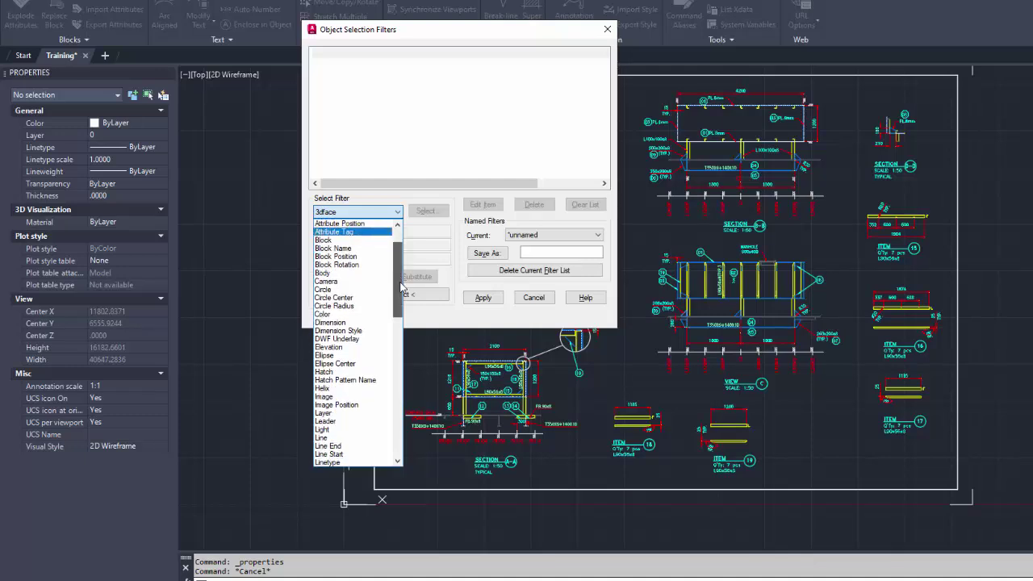
{"action": "scroll", "coordinate": [401, 286], "scroll_direction": "down", "scroll_amount": 1}
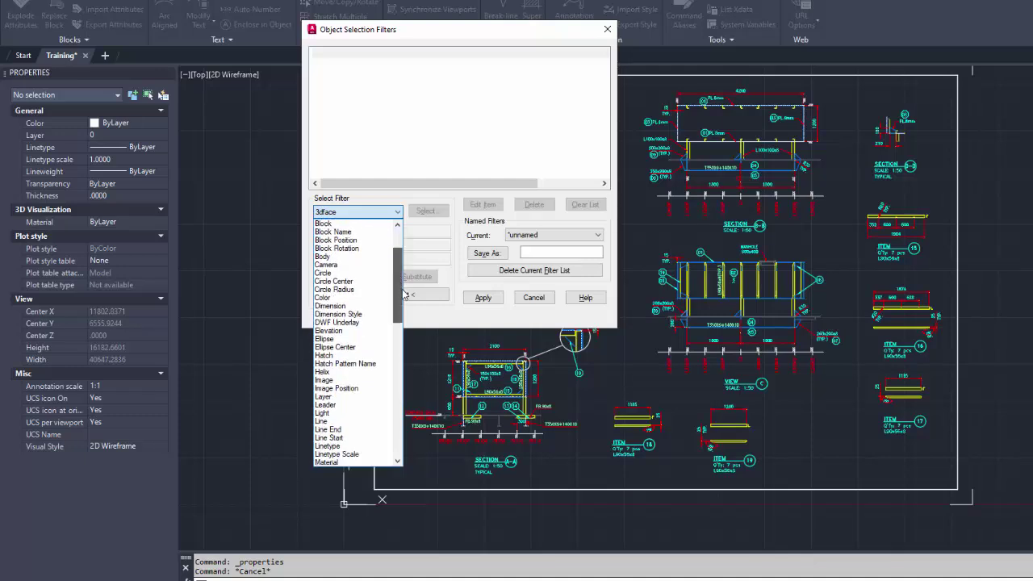
{"action": "scroll", "coordinate": [403, 293], "scroll_direction": "down", "scroll_amount": 2}
{"action": "scroll", "coordinate": [379, 311], "scroll_direction": "down", "scroll_amount": 1}
{"action": "scroll", "coordinate": [357, 324], "scroll_direction": "up", "scroll_amount": 1}
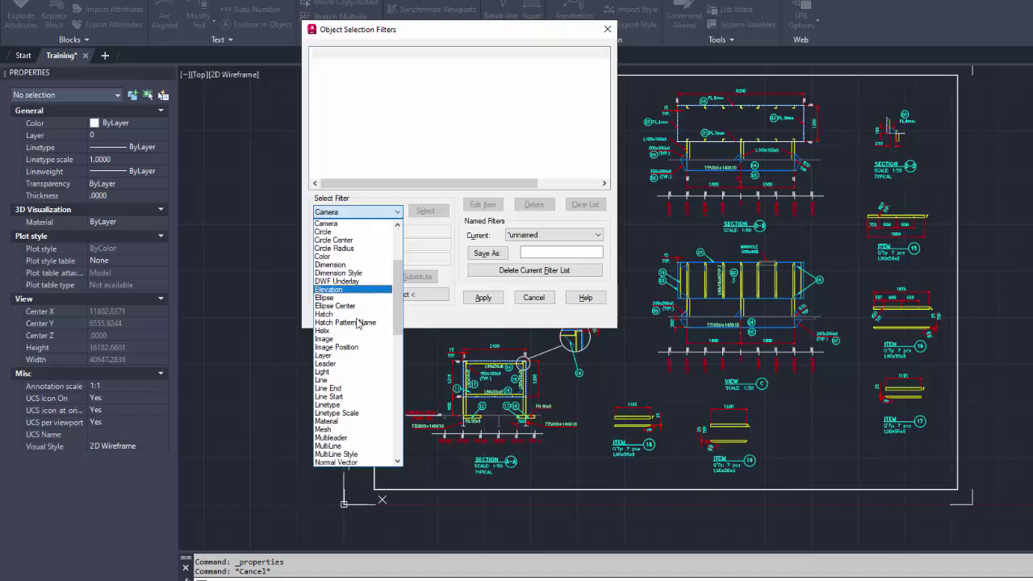
{"action": "scroll", "coordinate": [353, 349], "scroll_direction": "down", "scroll_amount": 1}
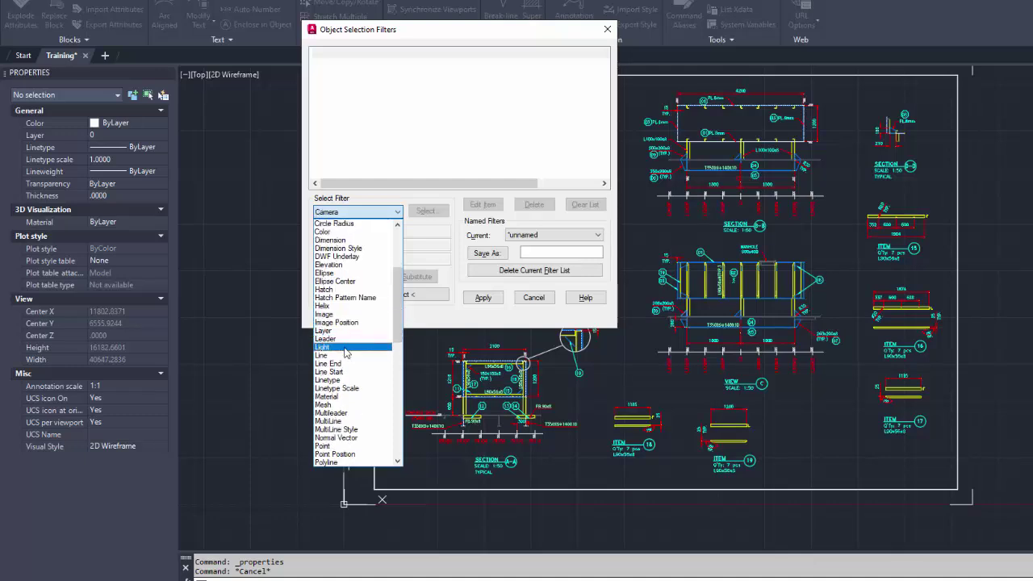
{"action": "scroll", "coordinate": [345, 353], "scroll_direction": "down", "scroll_amount": 1}
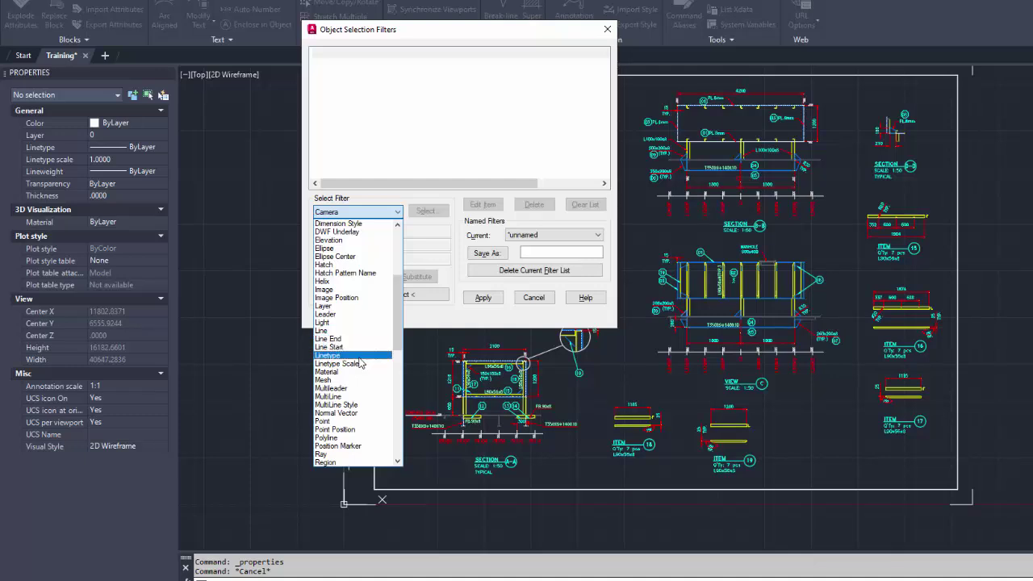
{"action": "scroll", "coordinate": [351, 361], "scroll_direction": "down", "scroll_amount": 1}
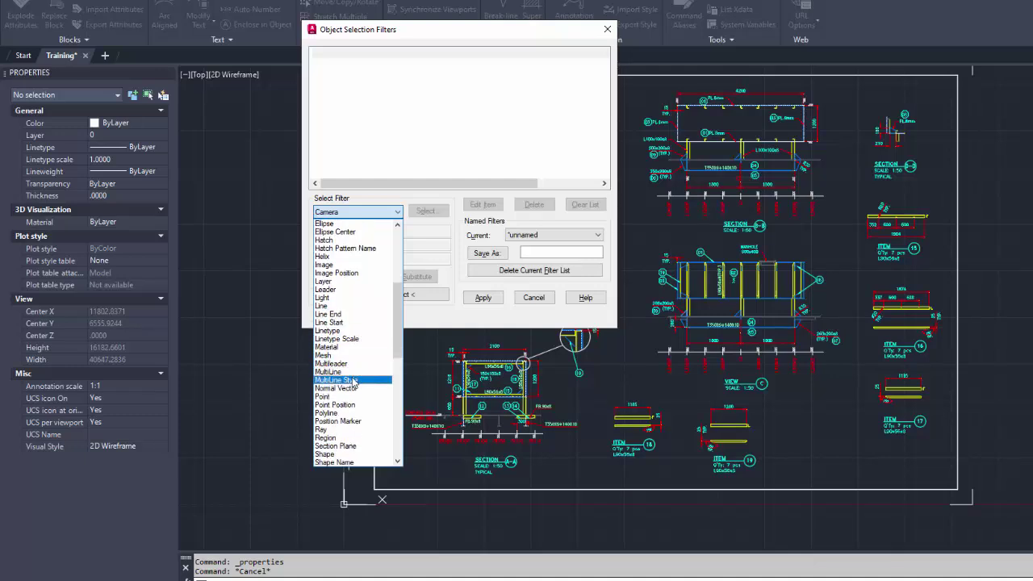
{"action": "left_click", "coordinate": [333, 292]}
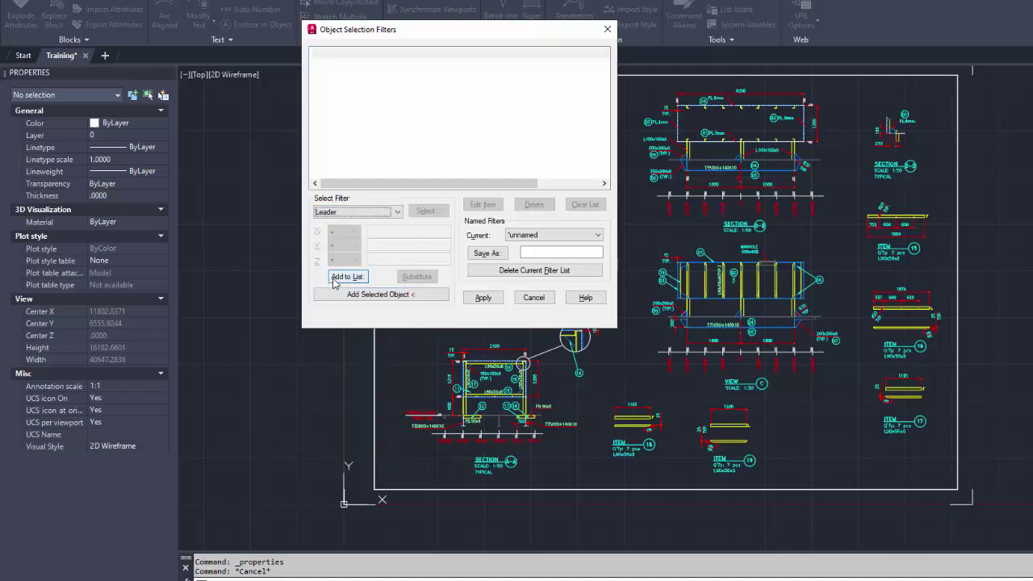
{"action": "left_click", "coordinate": [345, 277]}
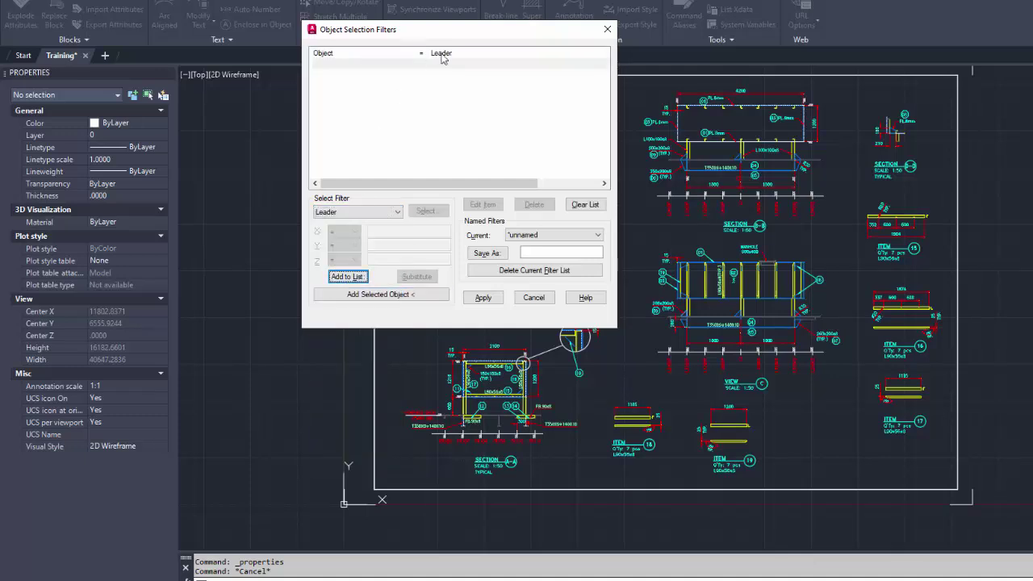
{"action": "left_click", "coordinate": [482, 298]}
{"action": "scroll", "coordinate": [617, 356], "scroll_direction": "down", "scroll_amount": 2}
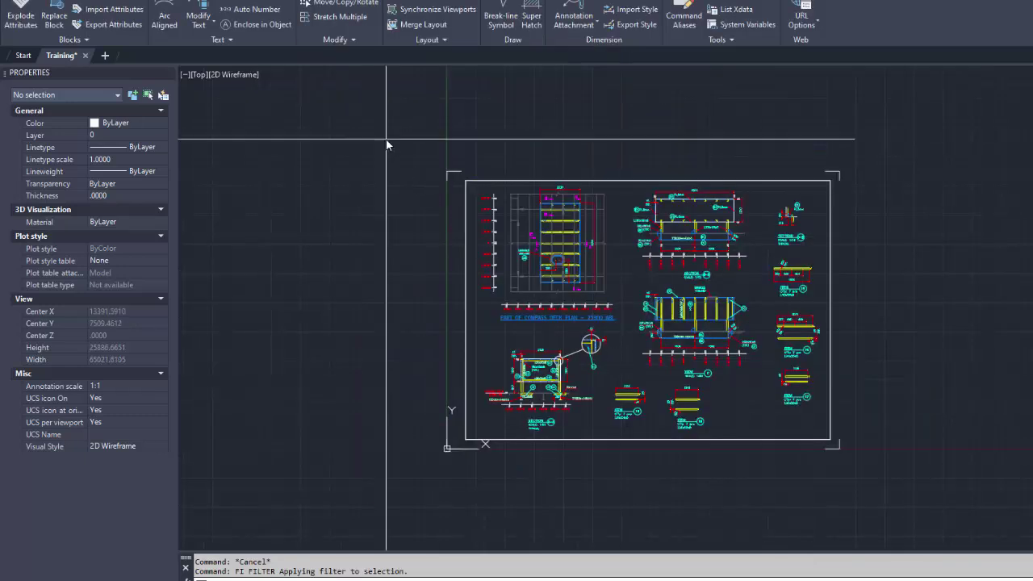
- Back out of the accidental clipboard copy of the sheet's objects
{"action": "left_click_drag", "start_coordinate": [388, 143], "coordinate": [807, 434]}
{"action": "key", "text": "Return"}
{"action": "key", "text": "ctrl+c"}
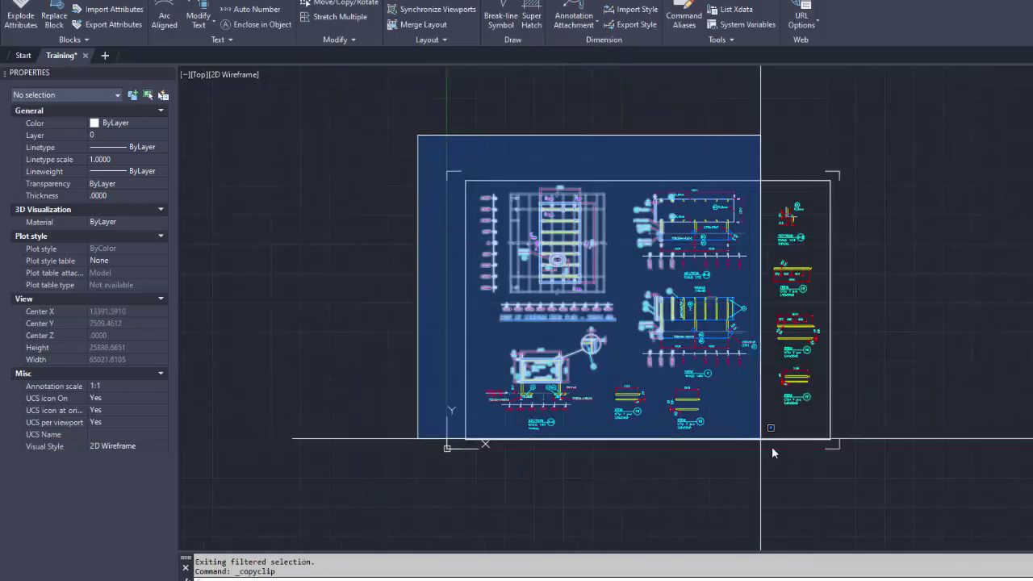
{"action": "left_click_drag", "start_coordinate": [419, 142], "coordinate": [816, 459]}
{"action": "key", "text": "Return"}
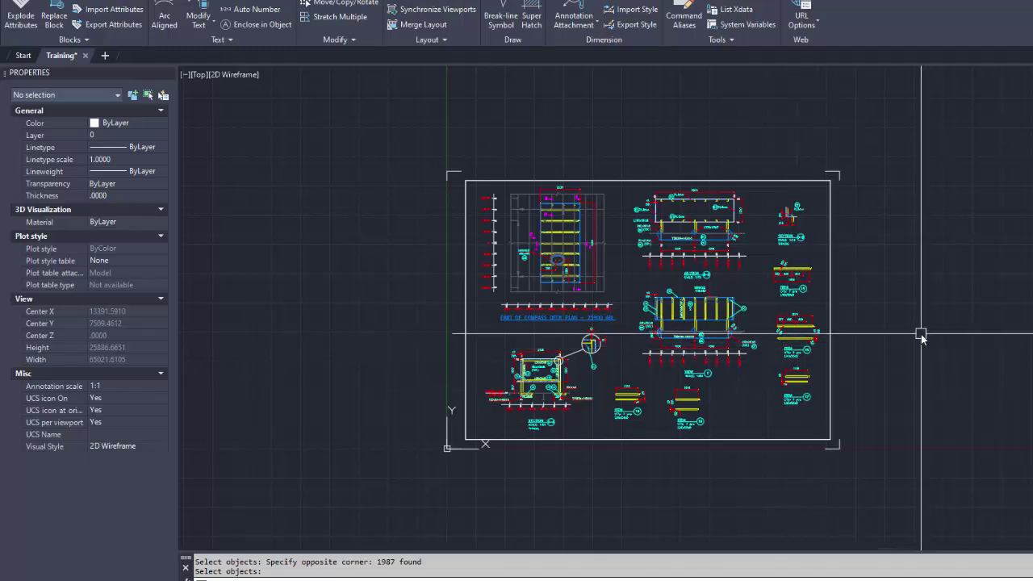
- Reapply the leader filter and window the whole sheet to select its 28 leaders
{"action": "key", "text": "Return"}
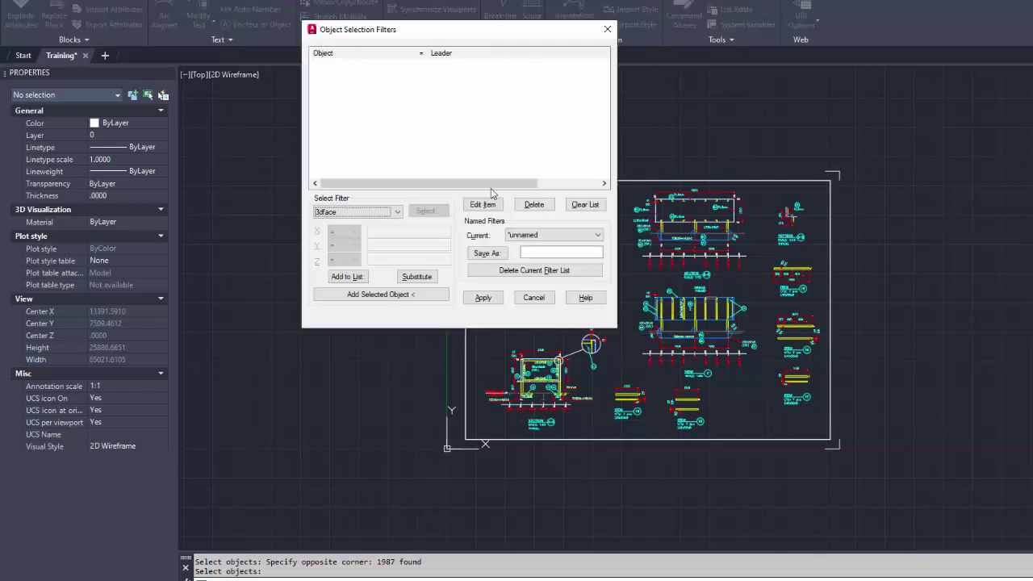
{"action": "left_click", "coordinate": [482, 297]}
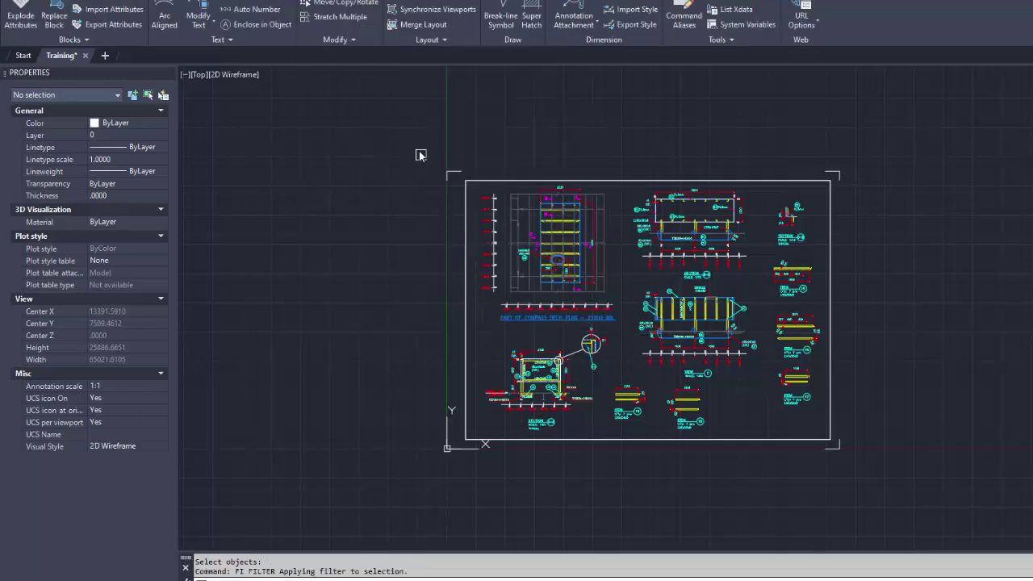
{"action": "left_click", "coordinate": [416, 141]}
{"action": "left_click", "coordinate": [678, 363]}
{"action": "key", "text": "Return"}
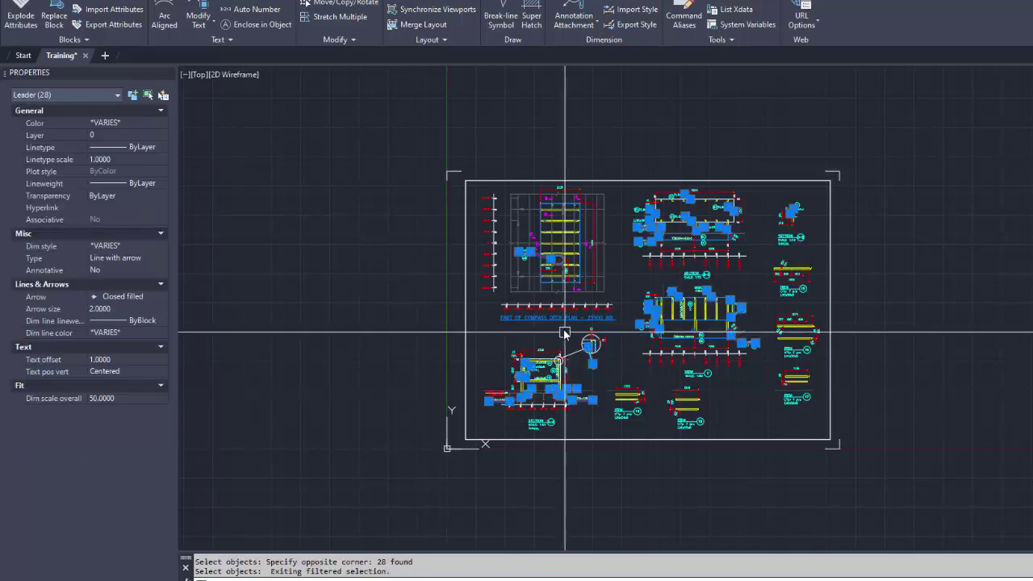
{"action": "scroll", "coordinate": [699, 324], "scroll_direction": "up", "scroll_amount": 5}
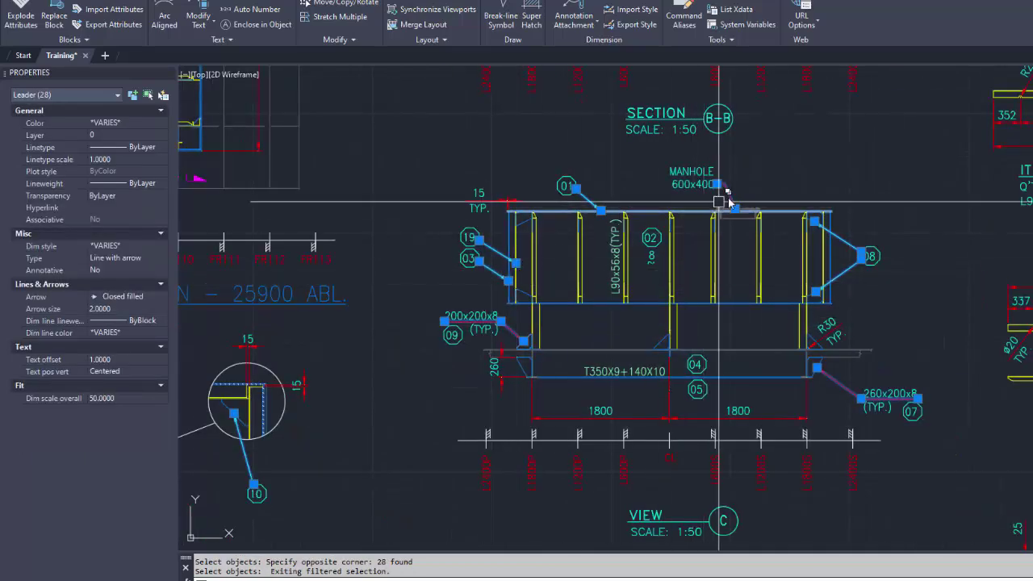
{"action": "scroll", "coordinate": [735, 192], "scroll_direction": "up", "scroll_amount": 6}
{"action": "scroll", "coordinate": [611, 256], "scroll_direction": "down", "scroll_amount": 4}
{"action": "scroll", "coordinate": [706, 329], "scroll_direction": "up", "scroll_amount": 2}
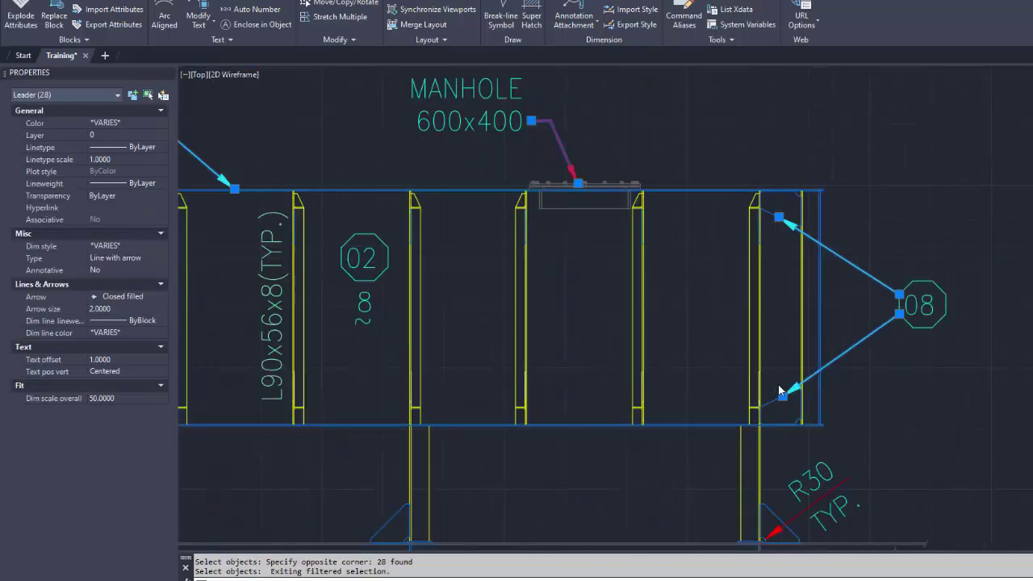
{"action": "scroll", "coordinate": [777, 387], "scroll_direction": "up", "scroll_amount": 4}
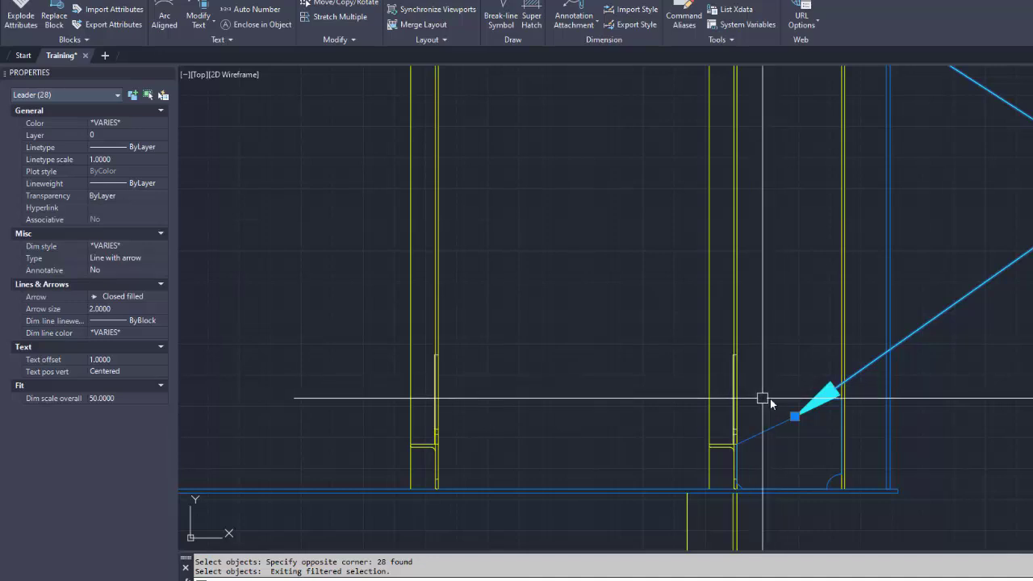
{"action": "scroll", "coordinate": [770, 403], "scroll_direction": "down", "scroll_amount": 5}
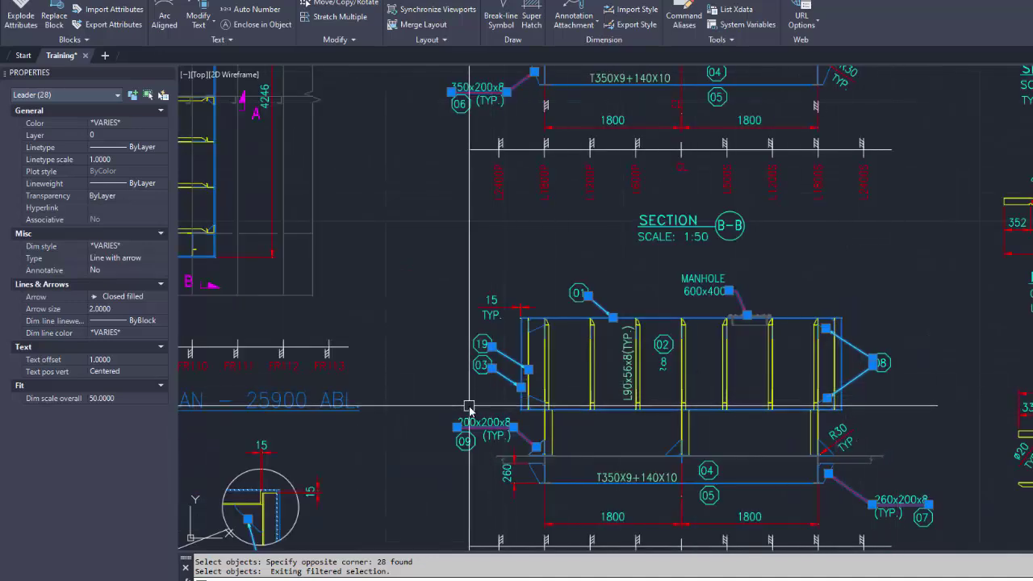
{"action": "middle_click_drag", "start_coordinate": [468, 408], "coordinate": [630, 288]}
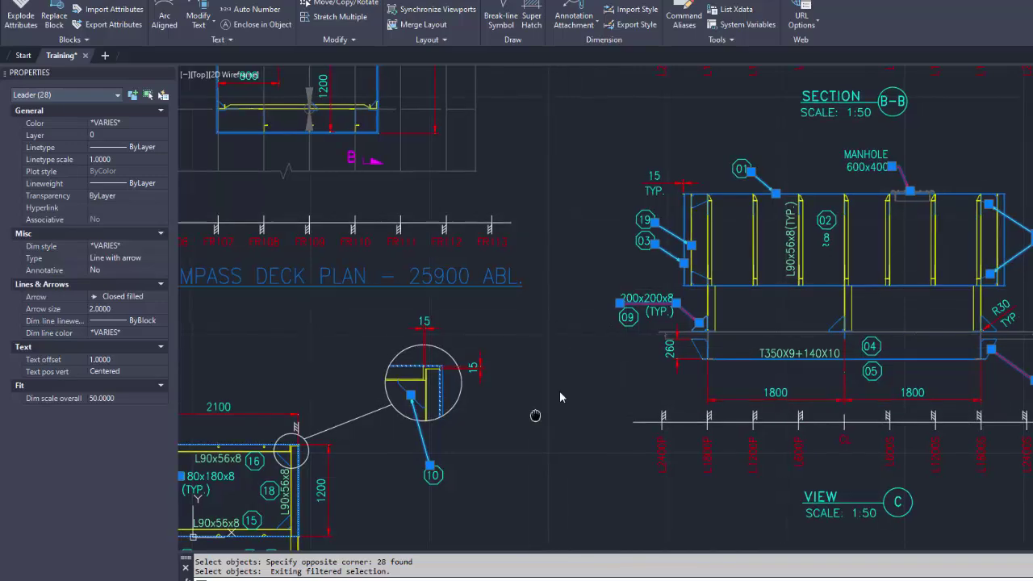
{"action": "middle_click_drag", "start_coordinate": [559, 390], "coordinate": [701, 312]}
{"action": "scroll", "coordinate": [785, 328], "scroll_direction": "down", "scroll_amount": 2}
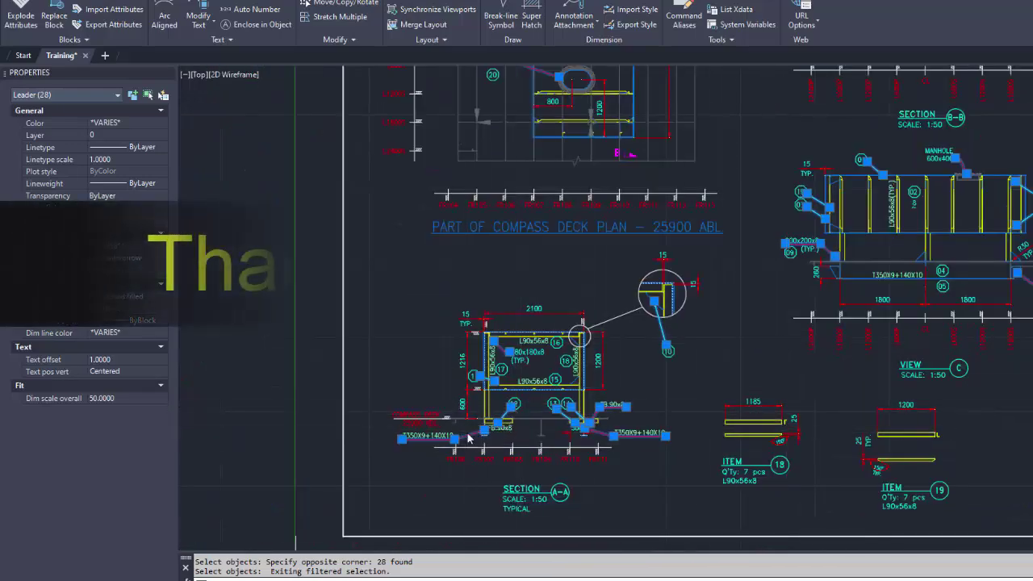
{"action": "scroll", "coordinate": [464, 428], "scroll_direction": "up", "scroll_amount": 5}
{"action": "scroll", "coordinate": [538, 436], "scroll_direction": "down", "scroll_amount": 5}
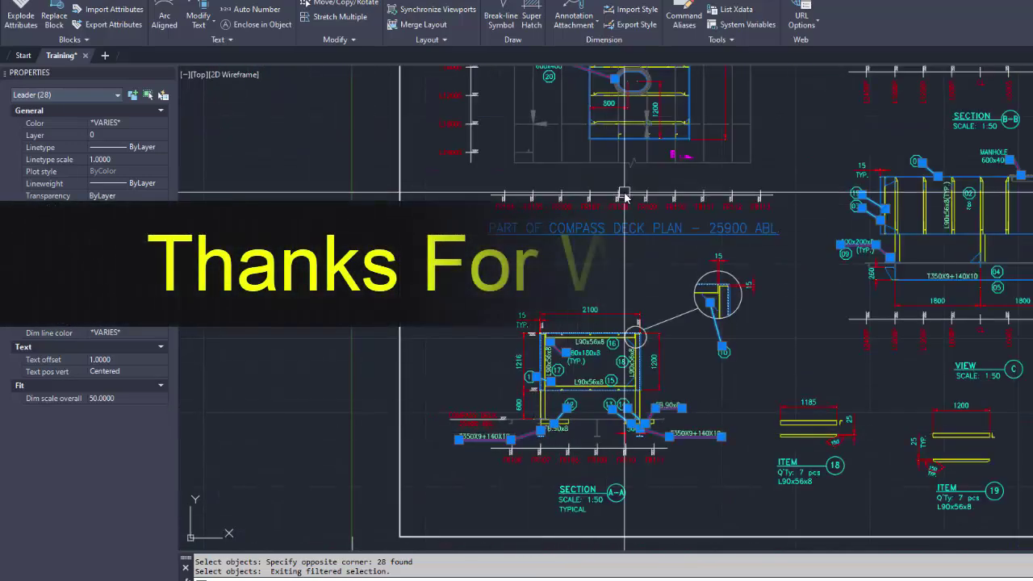
{"action": "scroll", "coordinate": [622, 196], "scroll_direction": "down", "scroll_amount": 2}
{"action": "scroll", "coordinate": [791, 260], "scroll_direction": "up", "scroll_amount": 5}
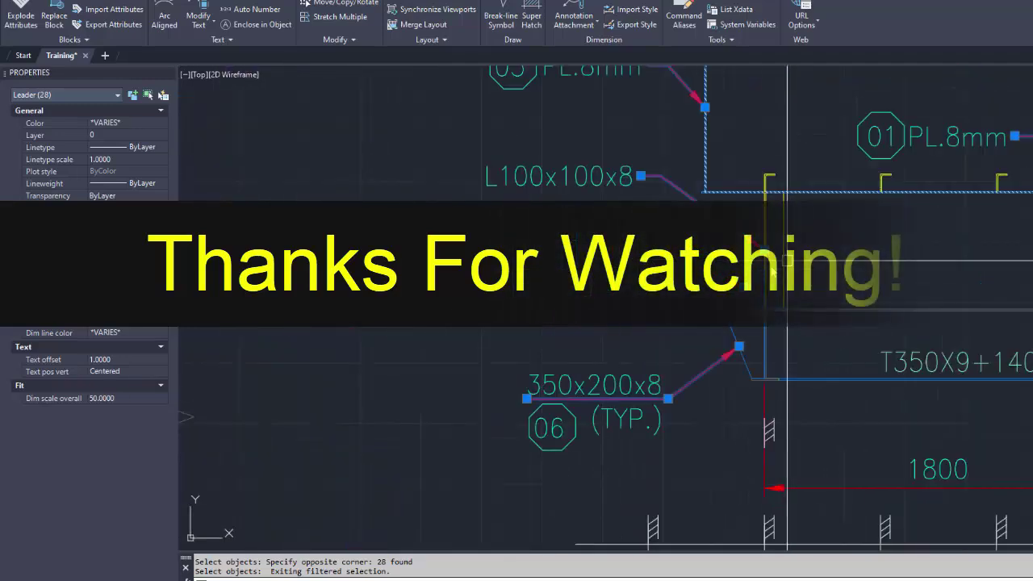
{"action": "scroll", "coordinate": [494, 362], "scroll_direction": "down", "scroll_amount": 4}
- Deselect the leaders, then zoom and pan to show the deck plan, sections A-A, B-B and view C
{"action": "key", "text": "Escape"}
{"action": "scroll", "coordinate": [479, 336], "scroll_direction": "down", "scroll_amount": 5}
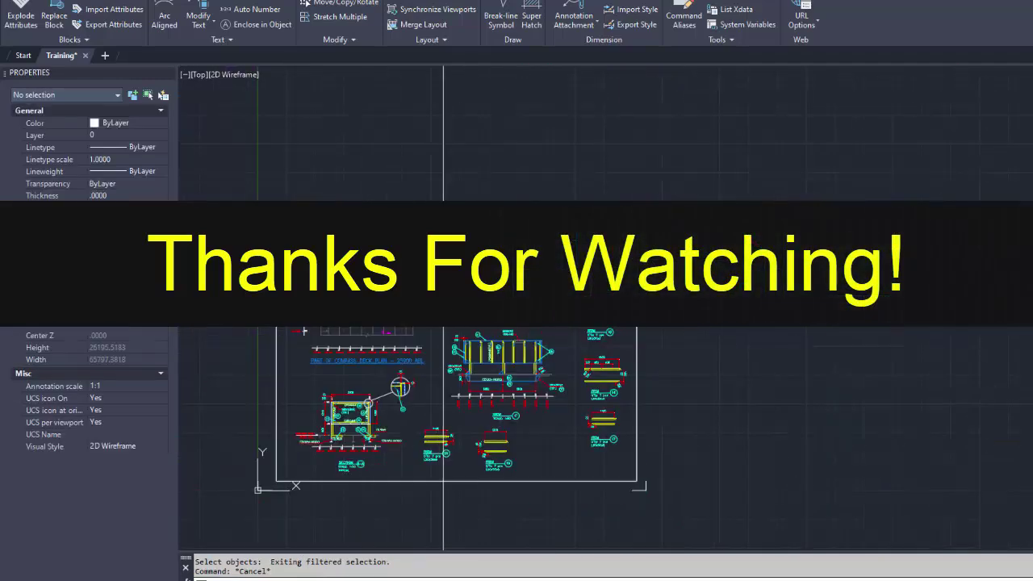
{"action": "middle_click_drag", "start_coordinate": [460, 356], "coordinate": [490, 303]}
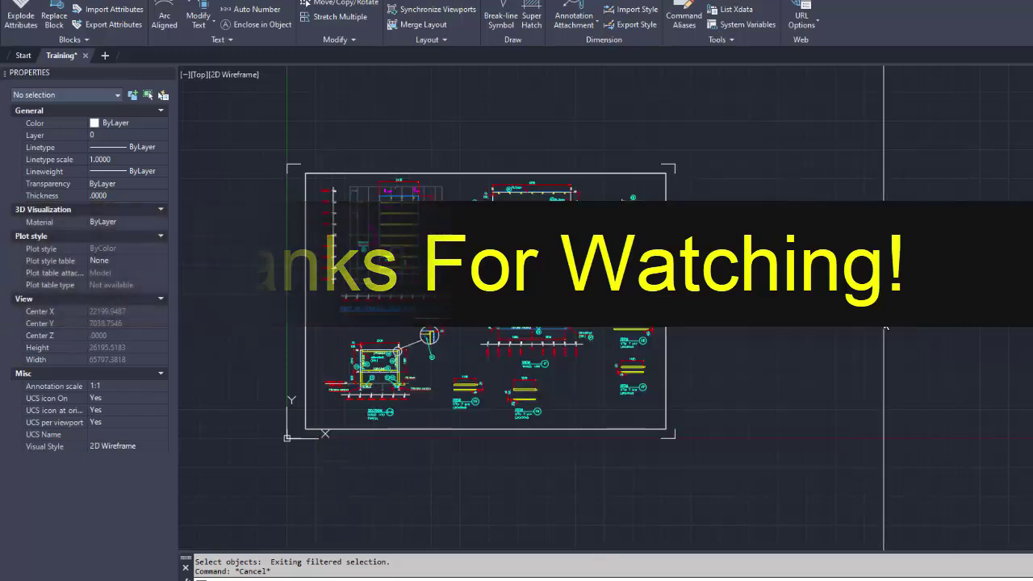
{"action": "scroll", "coordinate": [445, 323], "scroll_direction": "up", "scroll_amount": 2}
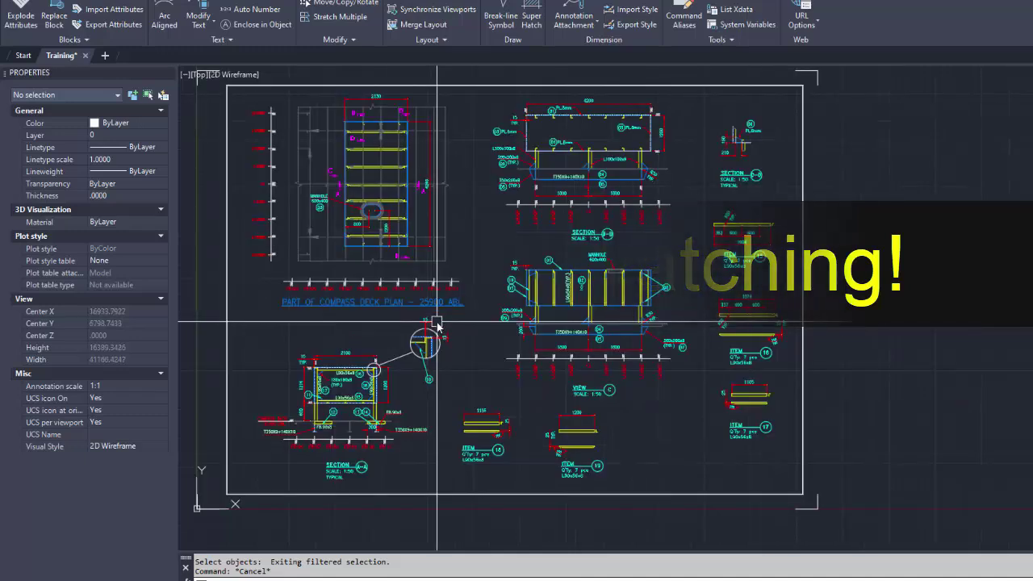